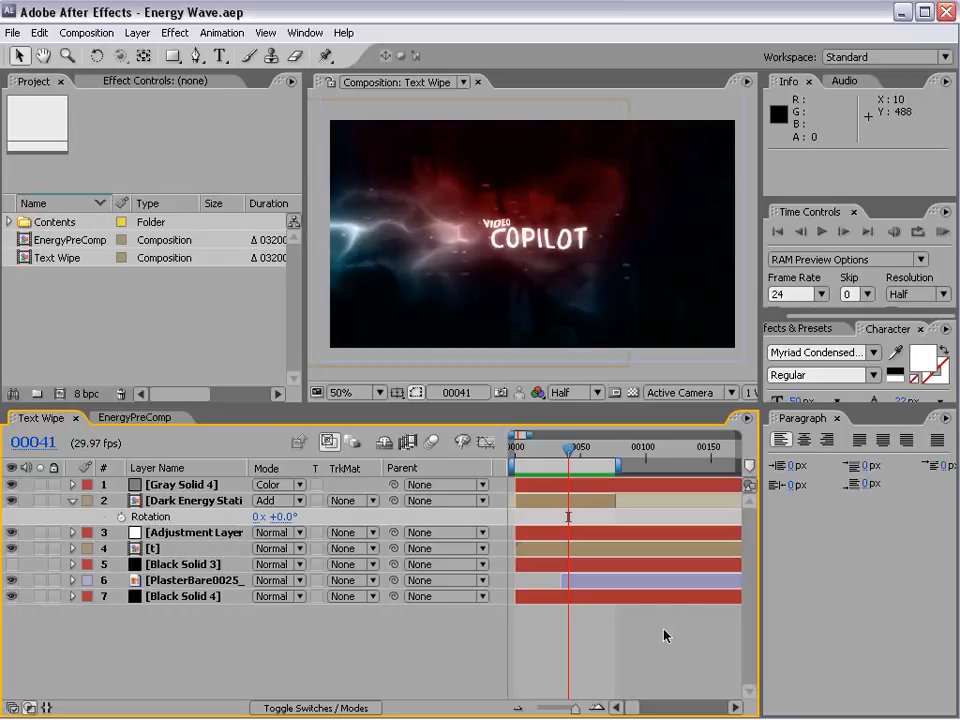
- Preview the Text Wipe animation and inspect the energy element in the EnergyPreComp composition
key("KP_0")
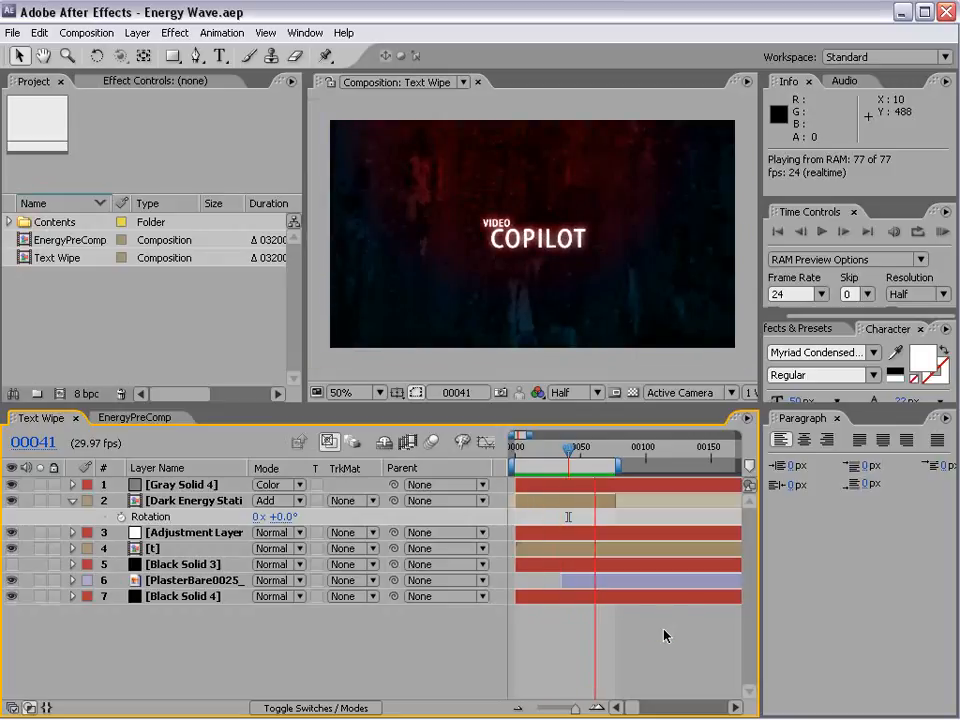
left_click_drag(534, 447, 568, 465)
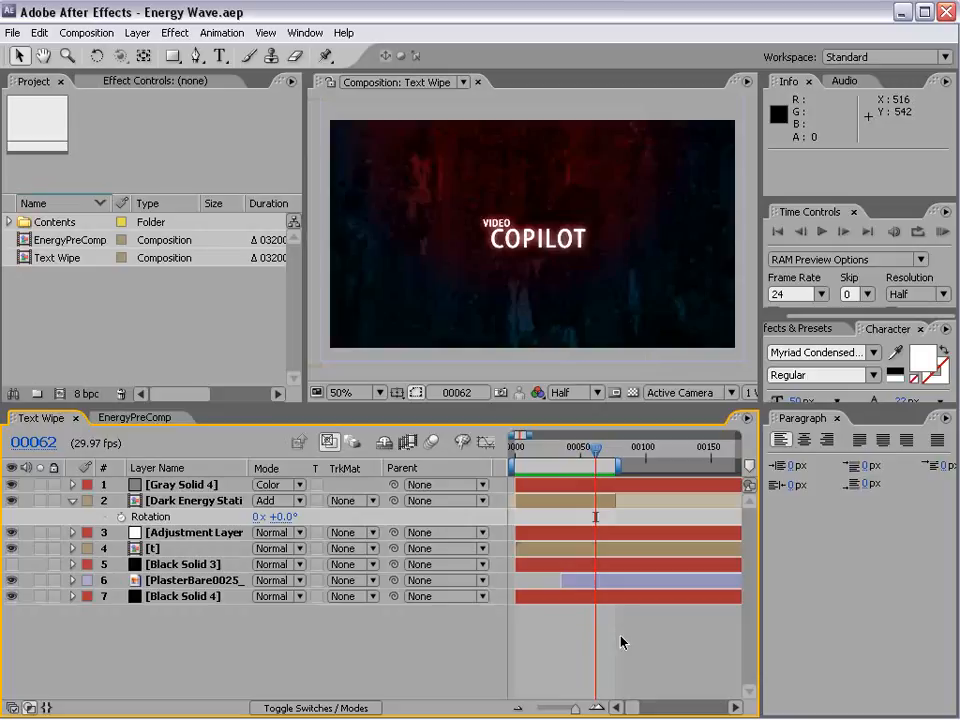
double_click(72, 241)
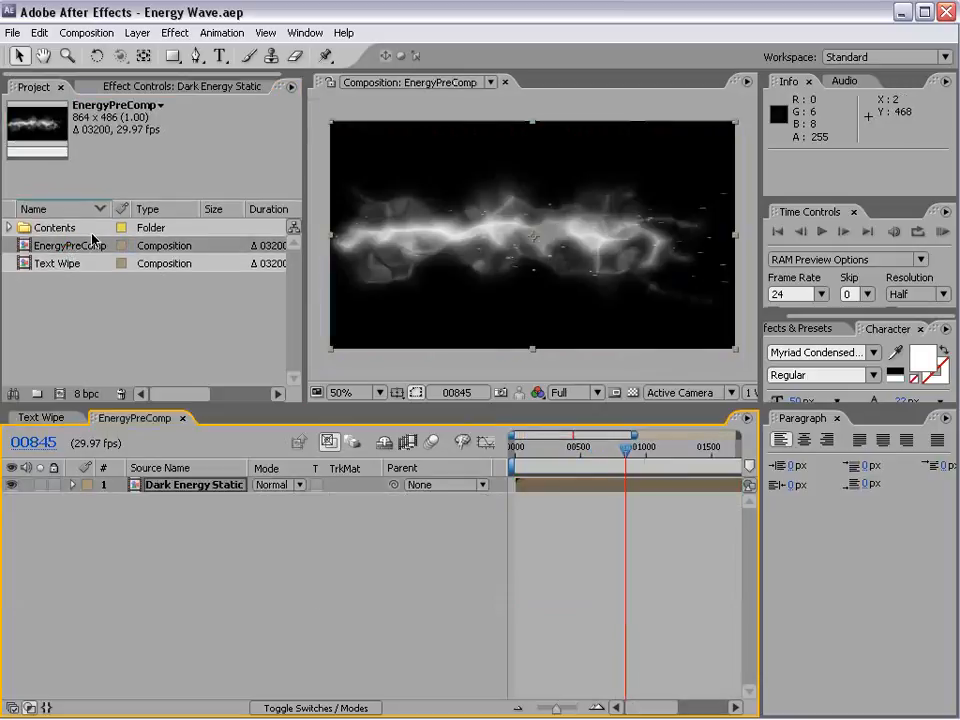
left_click_drag(573, 459, 607, 461)
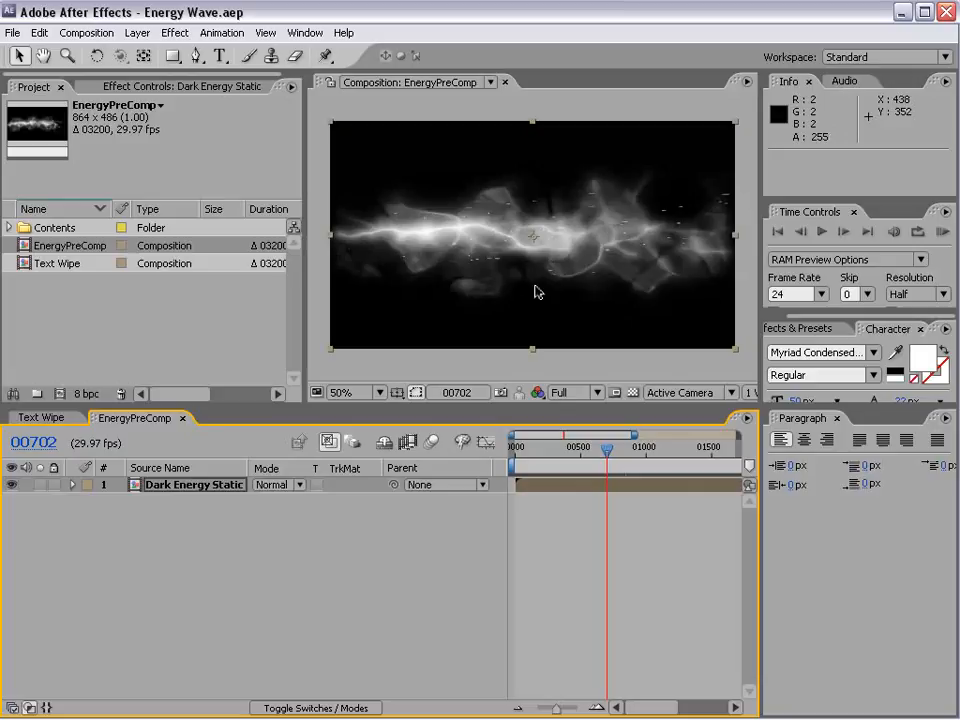
- Create a new composition with the NTSC D1 Widescreen Square Pixel preset, 864 x 486 and 300 frames long
left_click(75, 33)
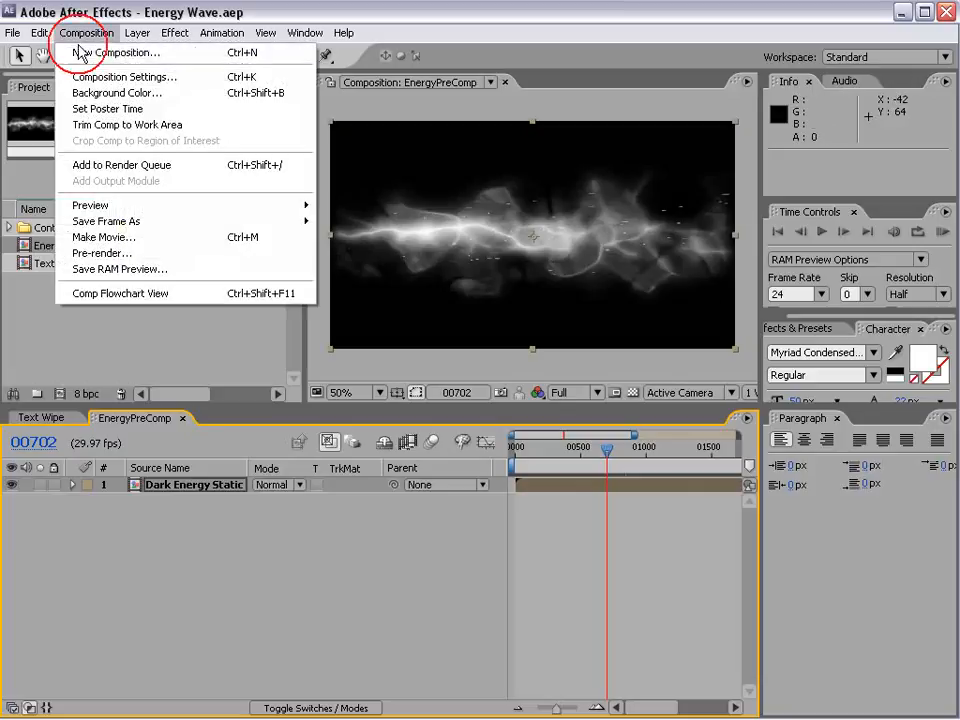
left_click(80, 50)
left_click_drag(447, 231, 360, 202)
left_click(381, 293)
left_click(458, 478)
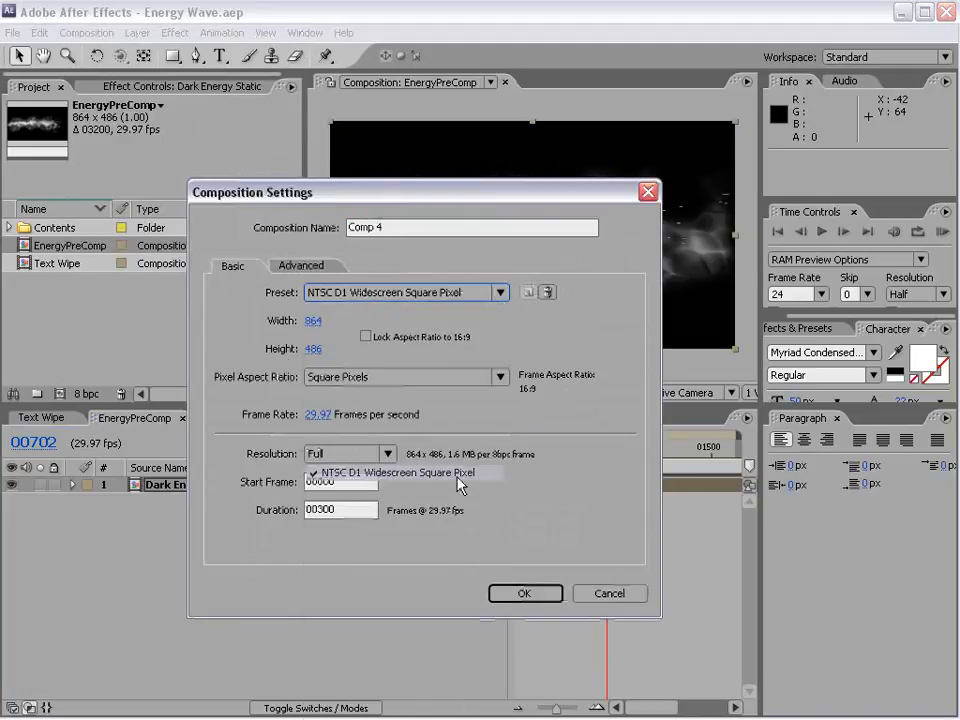
left_click(518, 593)
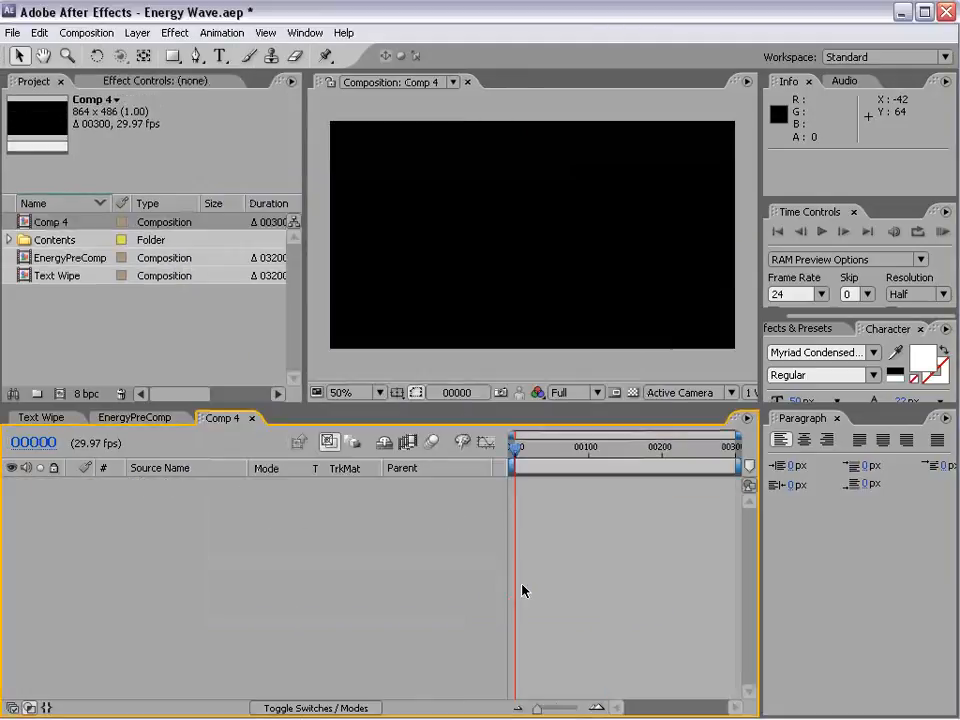
- Add a text layer reading VIDEO above the centre of the composition
left_click(219, 58)
left_click(447, 207)
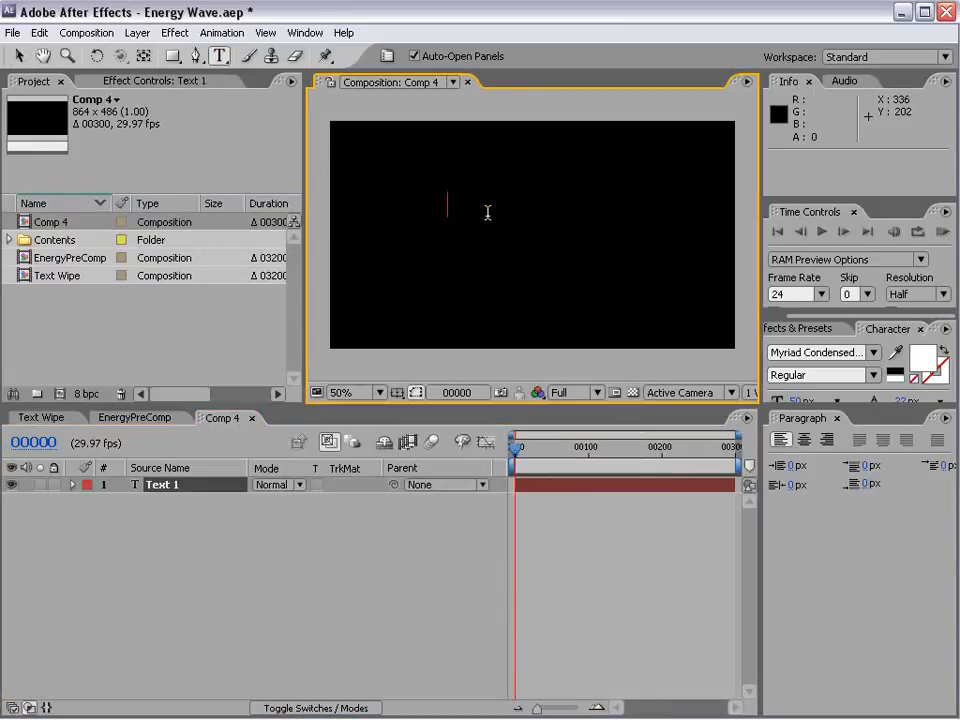
key("KP_Enter")
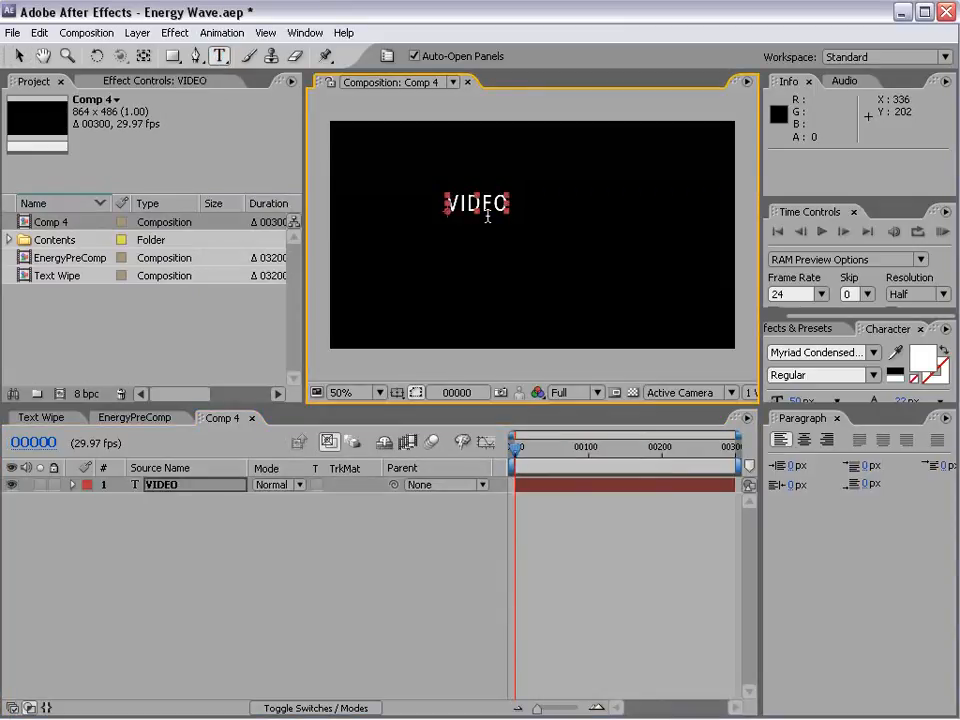
- Duplicate the VIDEO text layer, place the copy just below the original and change its text to COPILOT
key("ctrl+d")
key("v")
left_click_drag(486, 210, 499, 254)
double_click(499, 252)
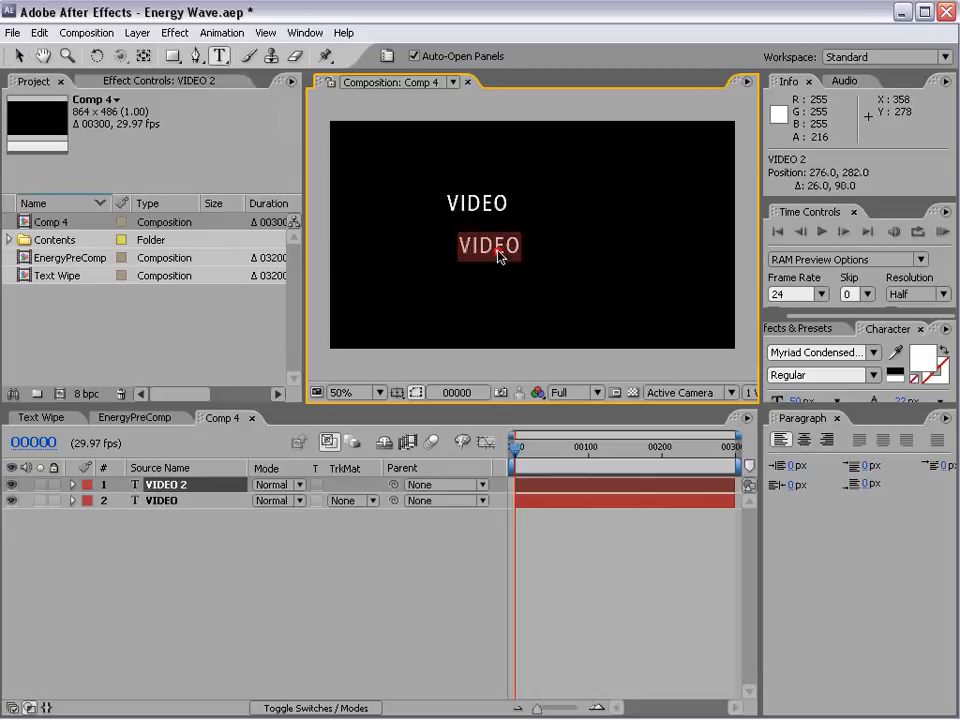
type("COPI")
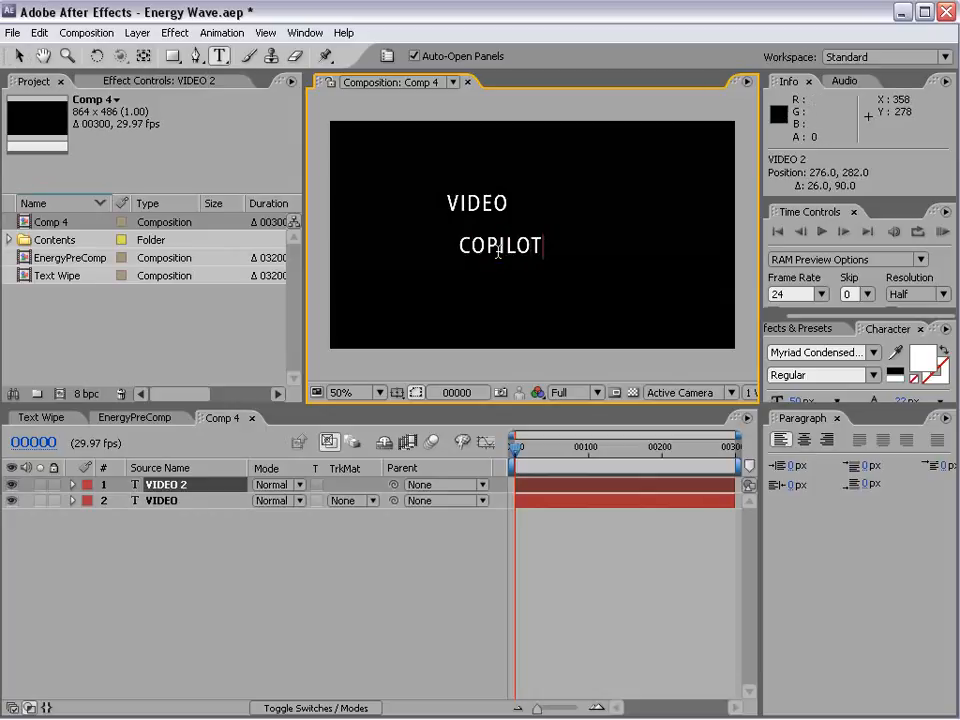
type("LOT")
left_click(16, 58)
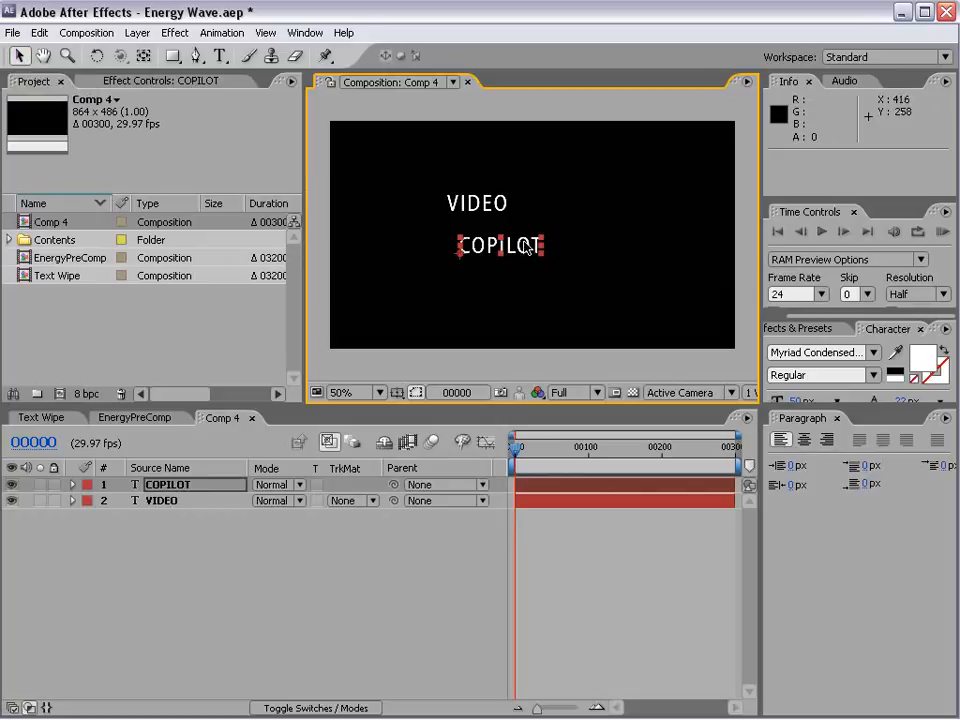
- Scale the COPILOT text up to about 144% and shrink the VIDEO text, placing it just above COPILOT's first letters
left_click_drag(544, 239, 577, 223)
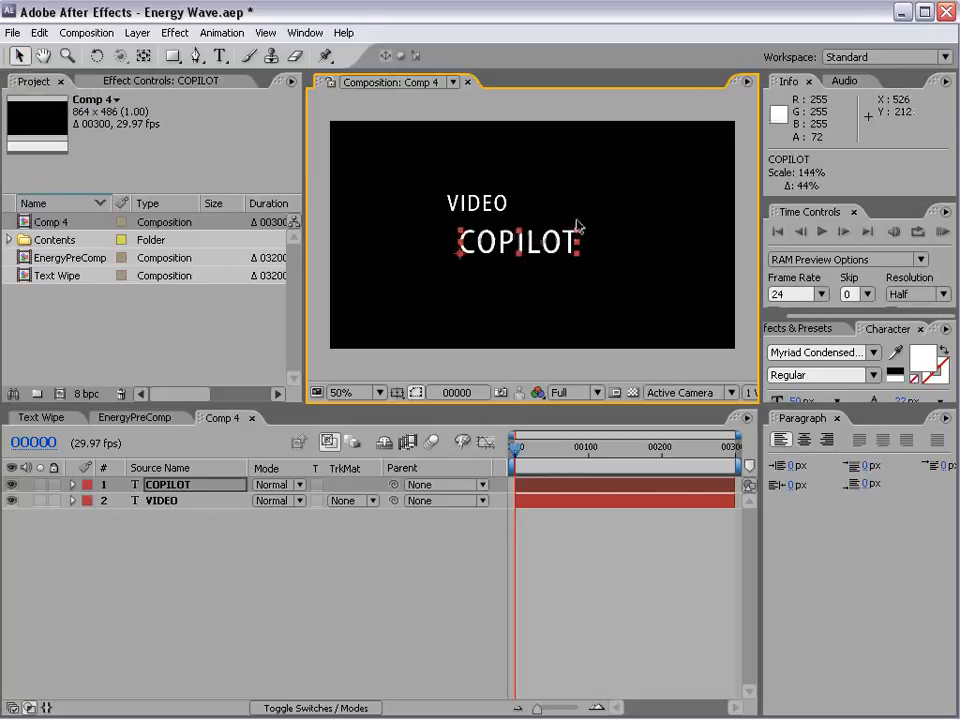
left_click(475, 201)
left_click_drag(505, 199, 481, 207)
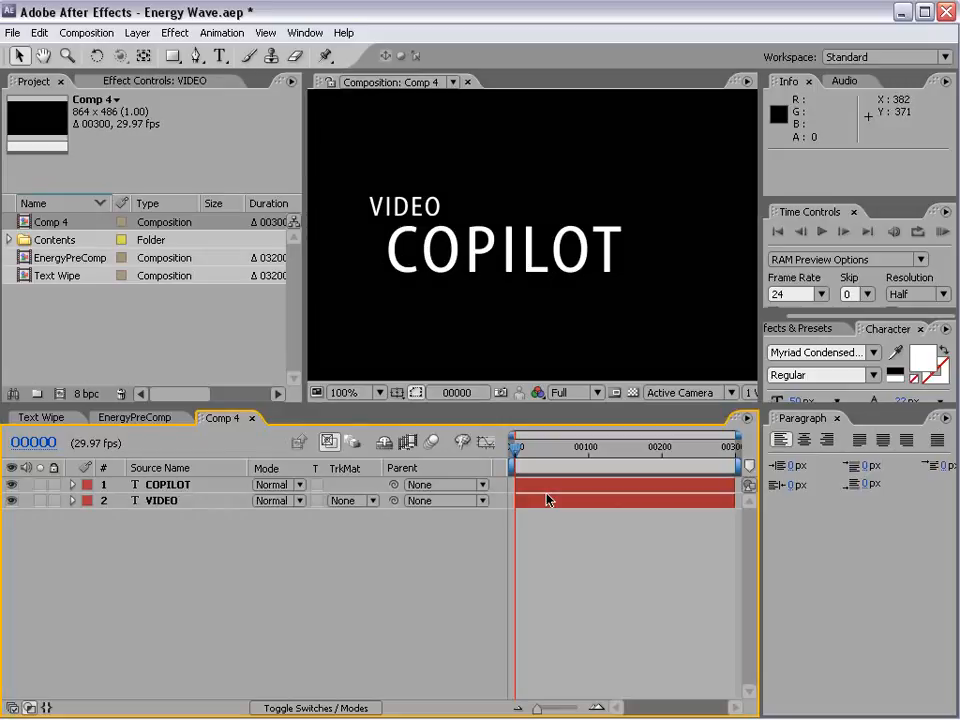
key("KP_0")
key("KP_0")
key("comma")
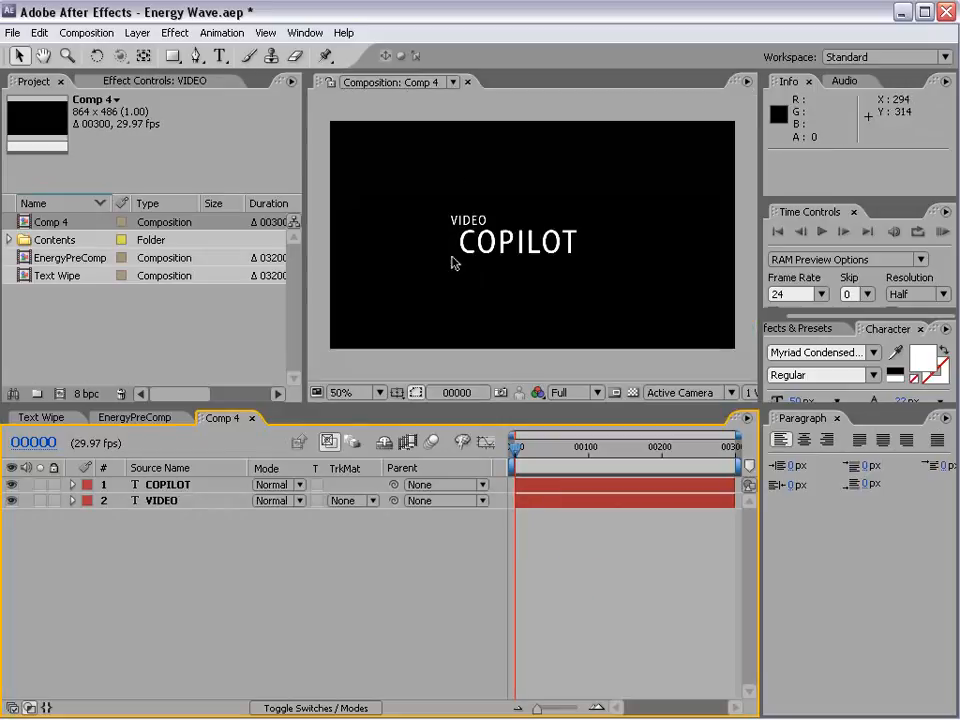
- Pre-compose the COPILOT and VIDEO layers into a composition named Title, moving all attributes into it
left_click(160, 484)
left_click(172, 500, "shift")
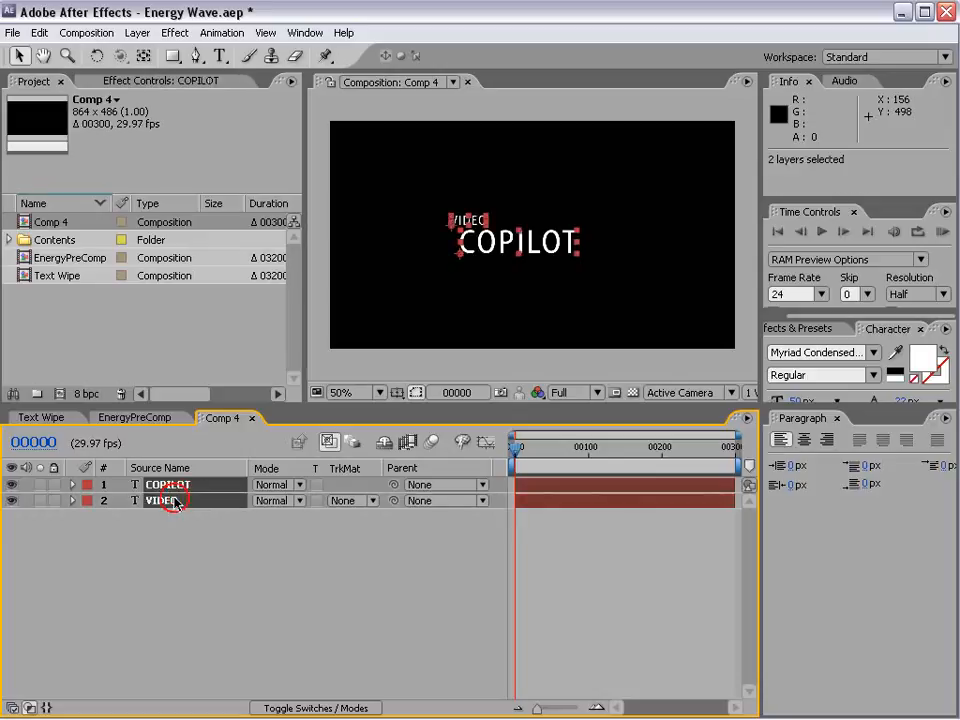
left_click(137, 32)
left_click(165, 589)
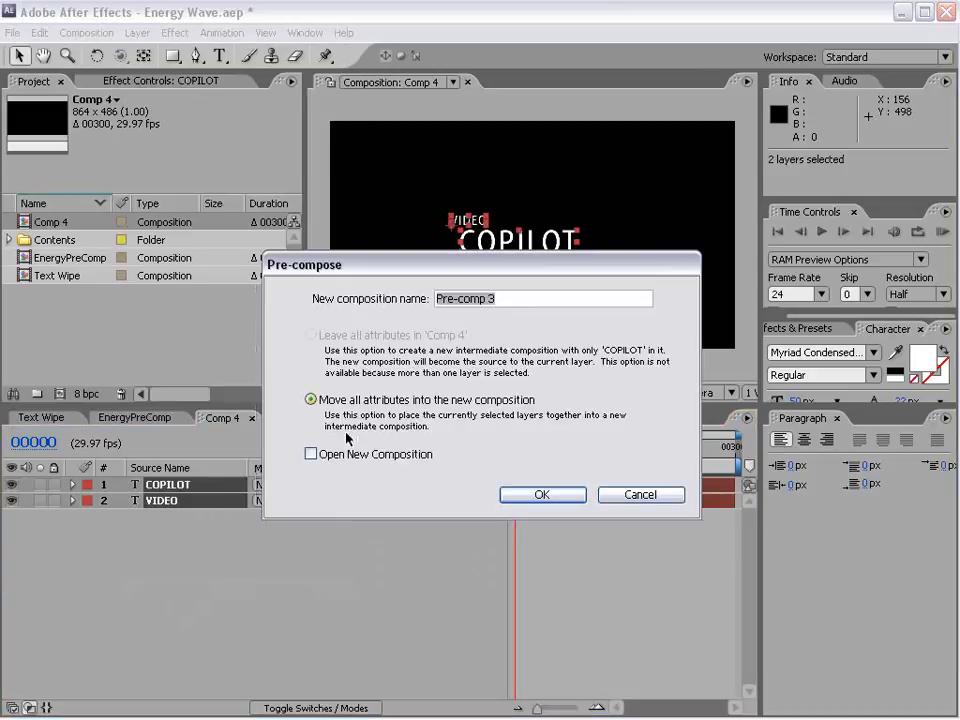
type("Title")
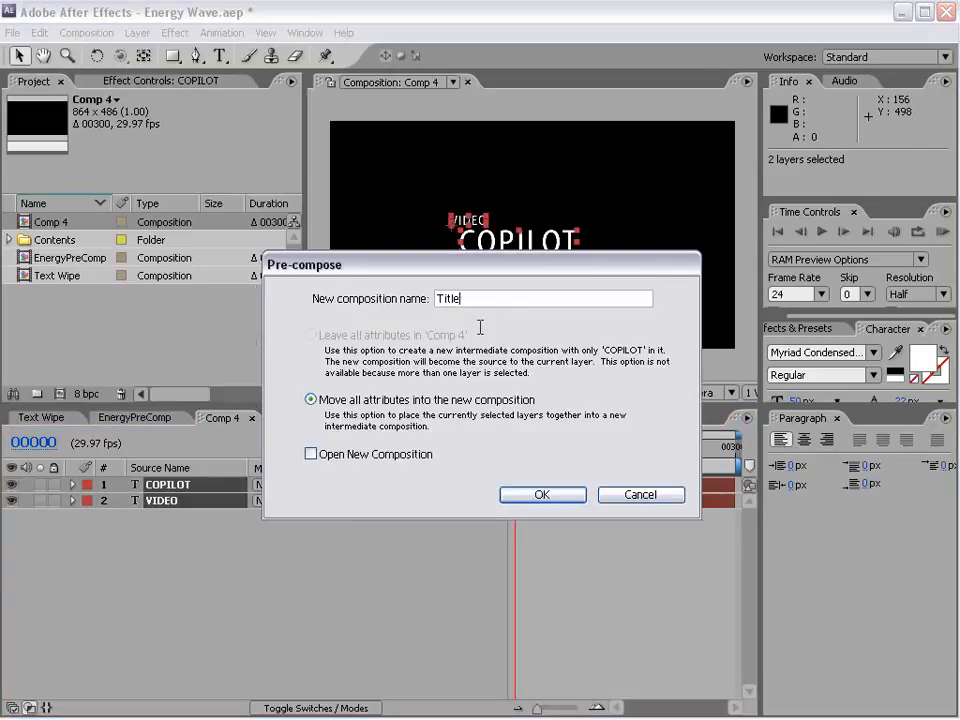
left_click(542, 498)
left_click(585, 561)
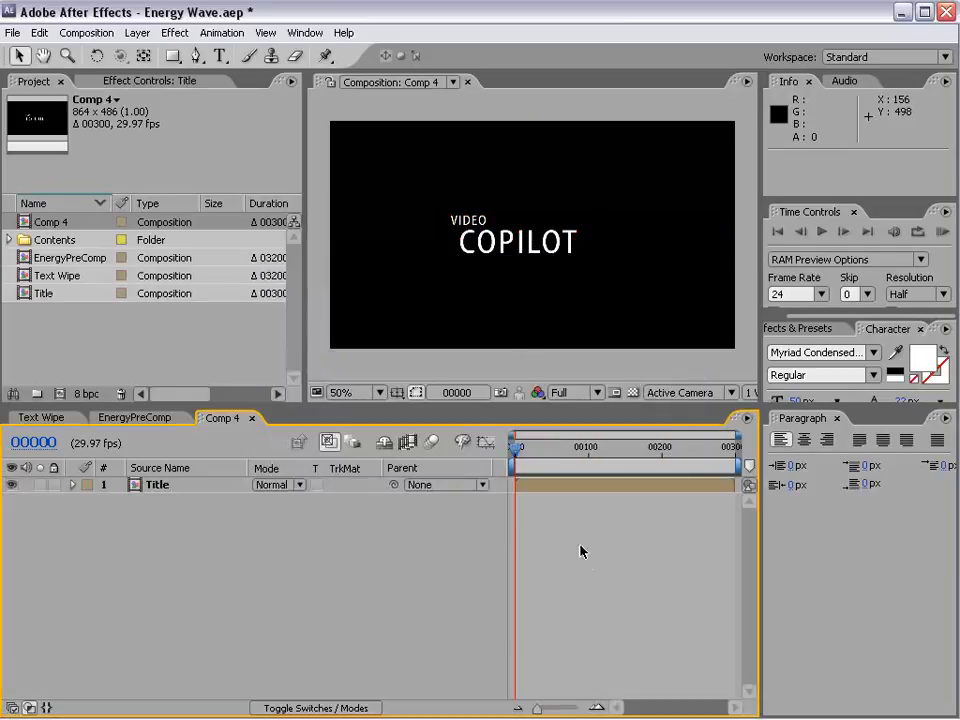
- Add EnergyPreComp to Comp 4 as a layer centred above the Title layer
key("slash")
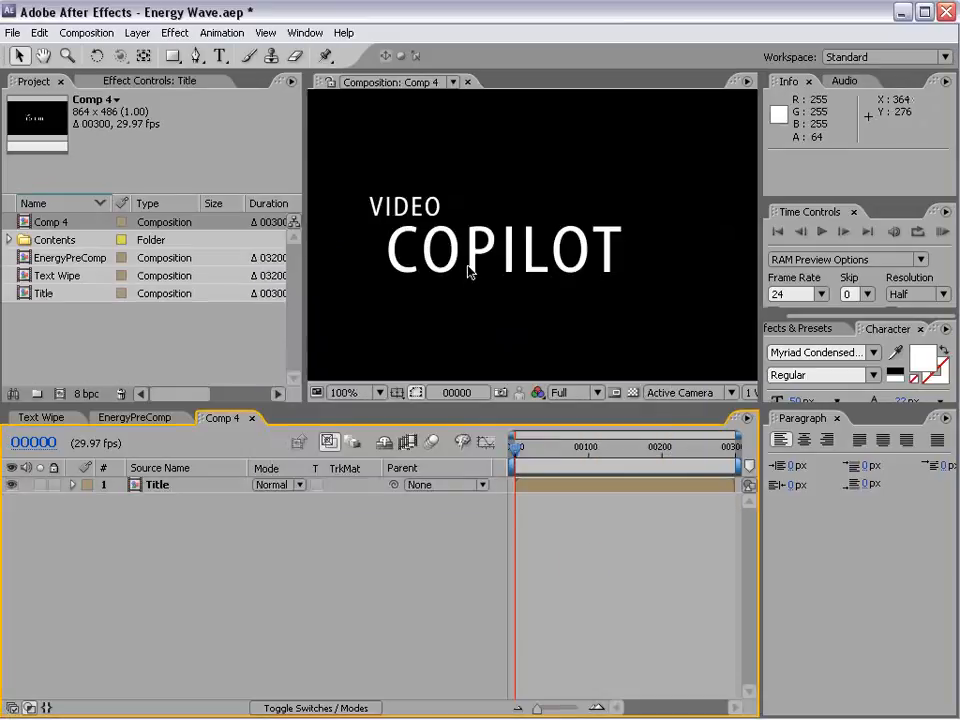
key("comma")
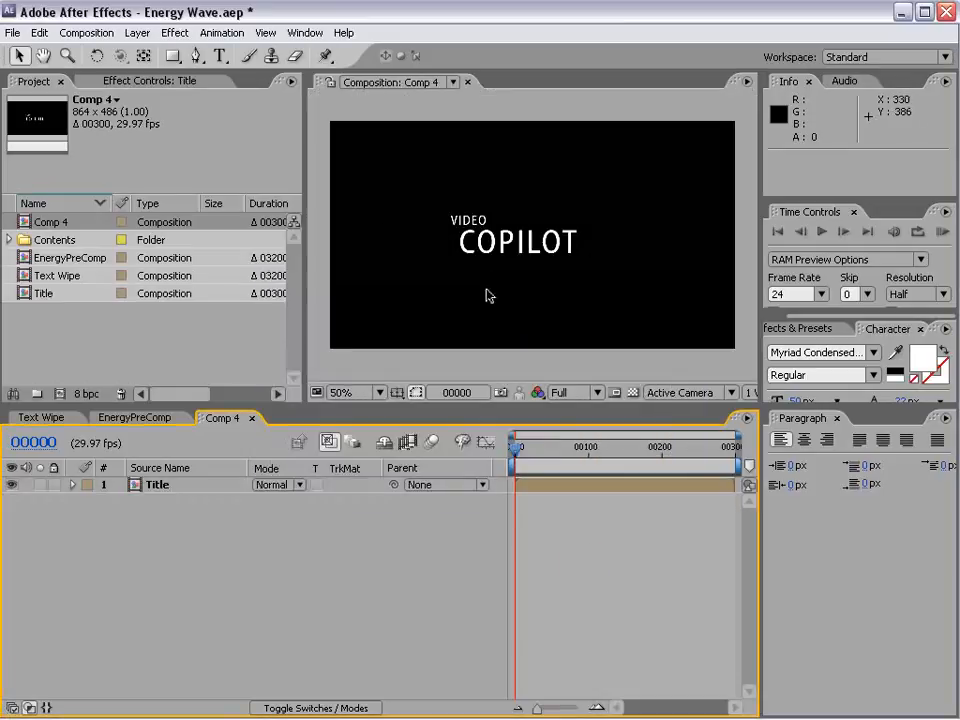
left_click(66, 258)
left_click_drag(45, 262, 529, 246)
- Keyframe EnergyPreComp's position from beyond the frame's right edge at frame 0 to about -452, 235 shortly after frame 100
mouse_move(519, 448)
left_mouse_down()
mouse_move(573, 452)
mouse_move(511, 464)
left_mouse_up()
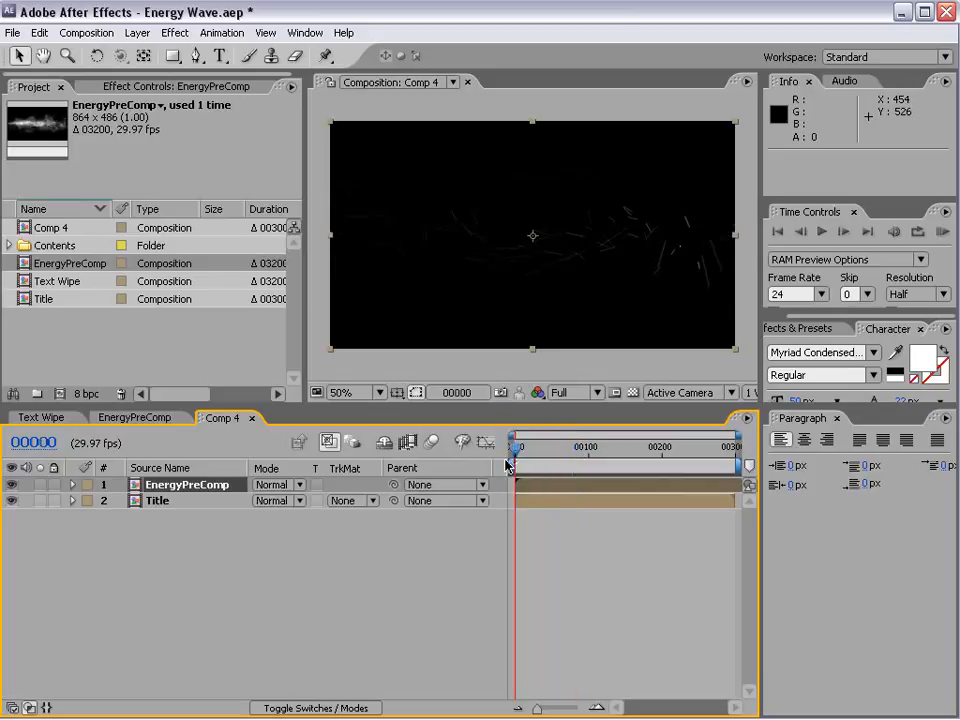
key("p")
left_click(121, 500)
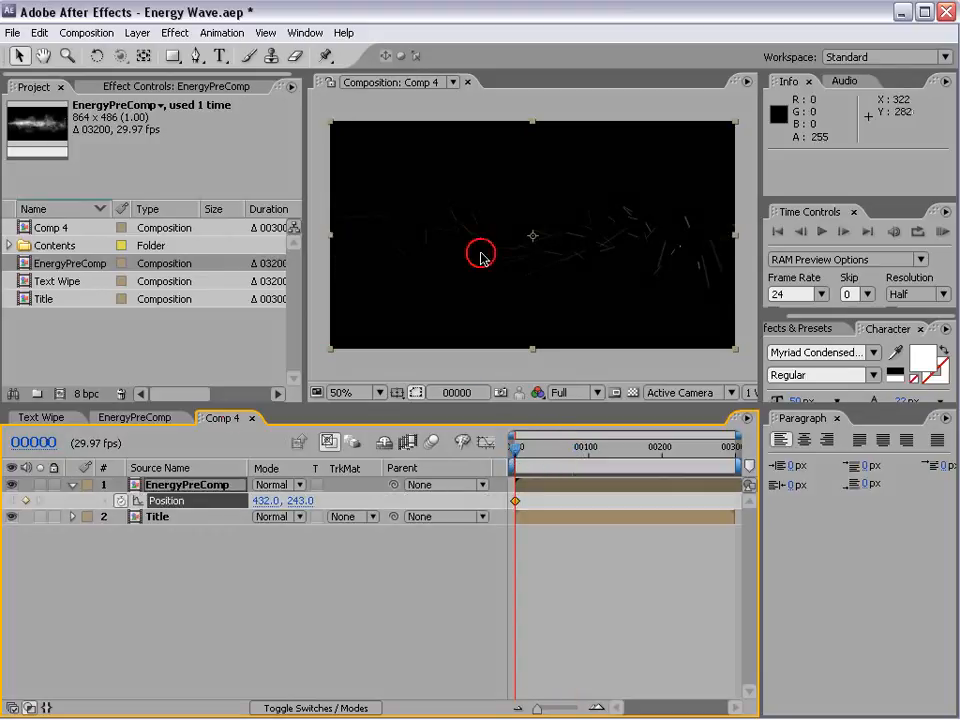
left_click_drag(381, 272, 755, 289)
left_click_drag(542, 448, 597, 452)
left_click_drag(724, 321, 282, 308)
- Set EnergyPreComp's blending mode to Screen and move the current time to frame 88 to check the wipe
left_click(288, 485)
left_click(302, 686)
left_click(570, 446)
mouse_move(570, 446)
left_mouse_down()
mouse_move(535, 447)
mouse_move(580, 450)
left_mouse_up()
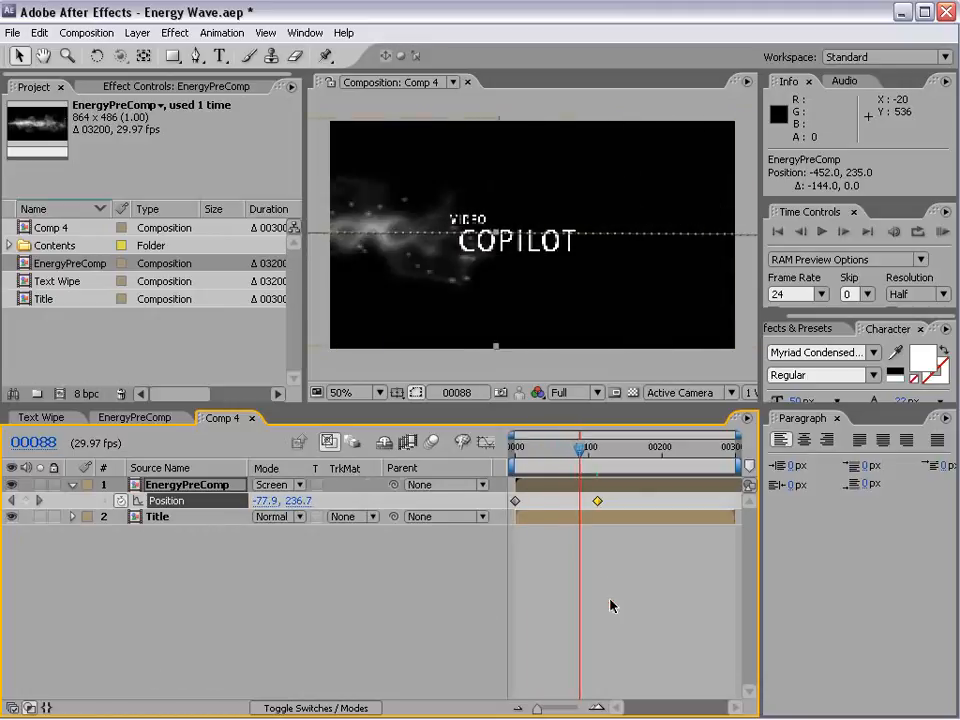
left_click(614, 598)
- Create a black 864 x 486 solid layer named Colorize
left_click(137, 33)
mouse_move(148, 52)
left_click(386, 68)
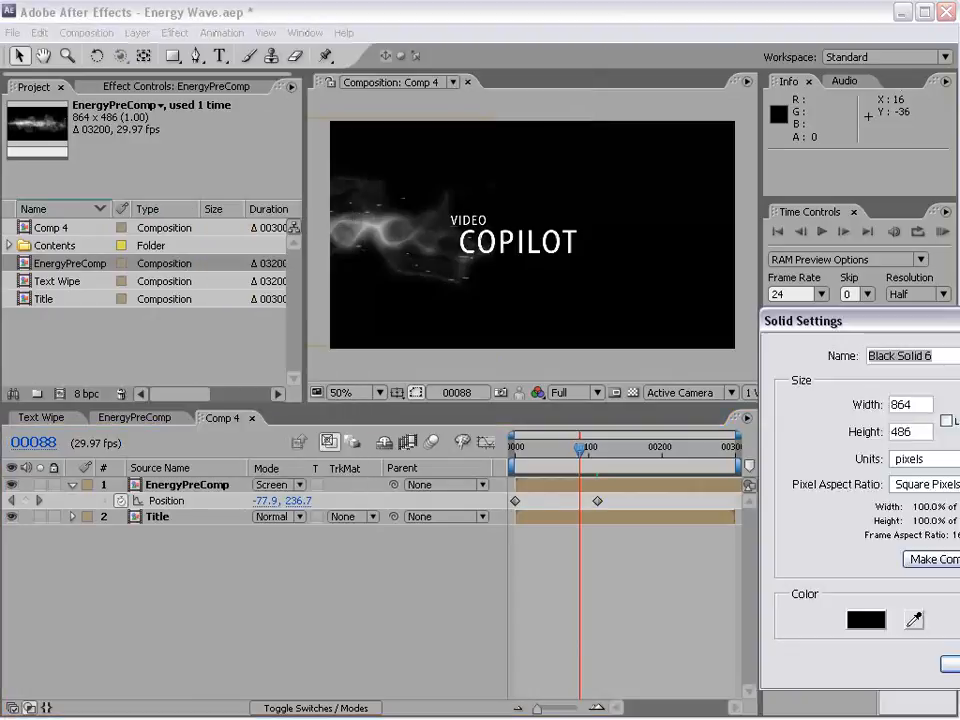
type("Colorize")
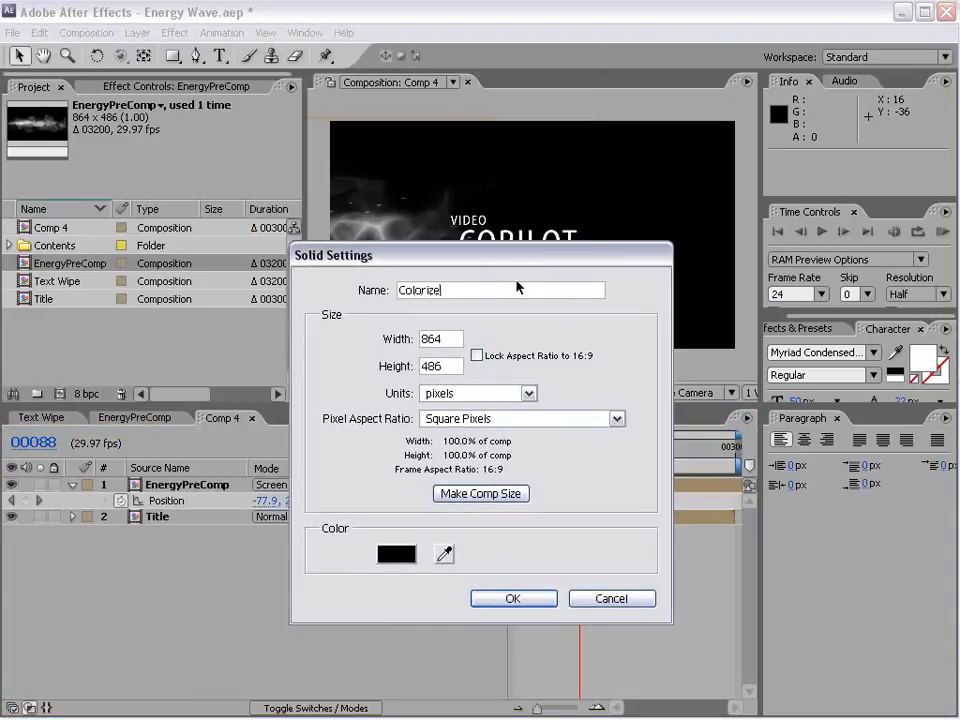
left_click(511, 598)
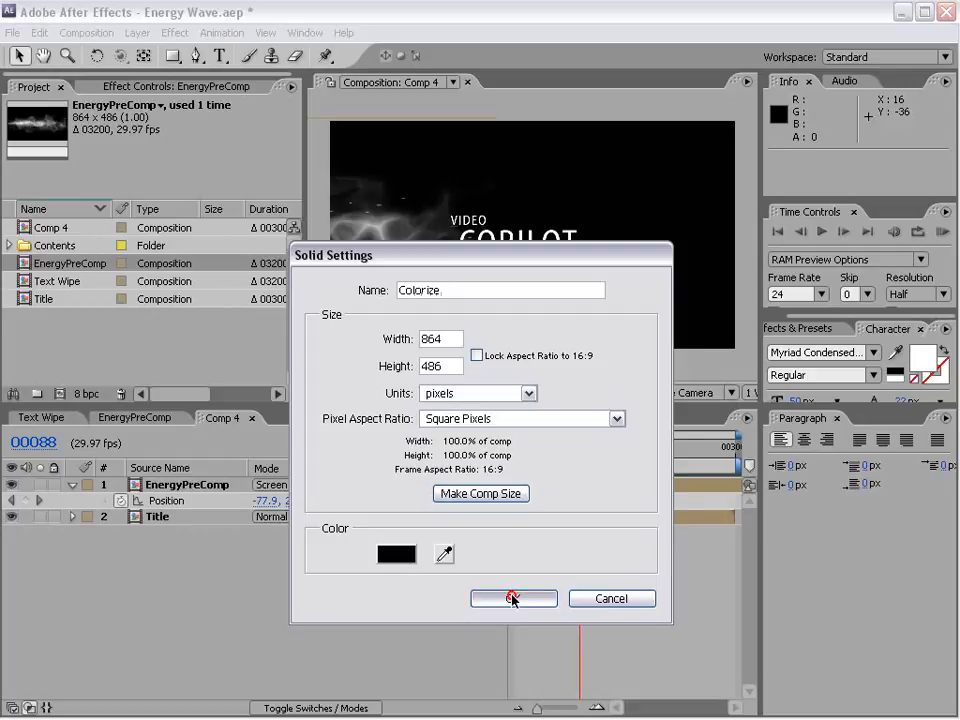
- Apply the Ramp effect to the Colorize solid and set its ramp shape to Radial Ramp
left_click(175, 33)
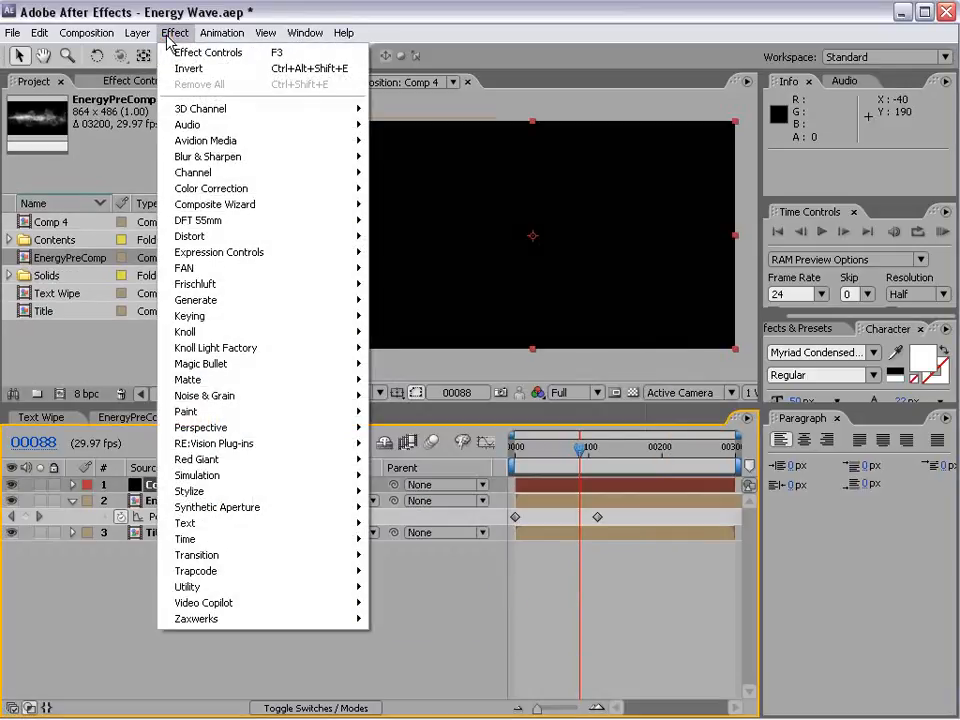
left_click(232, 300)
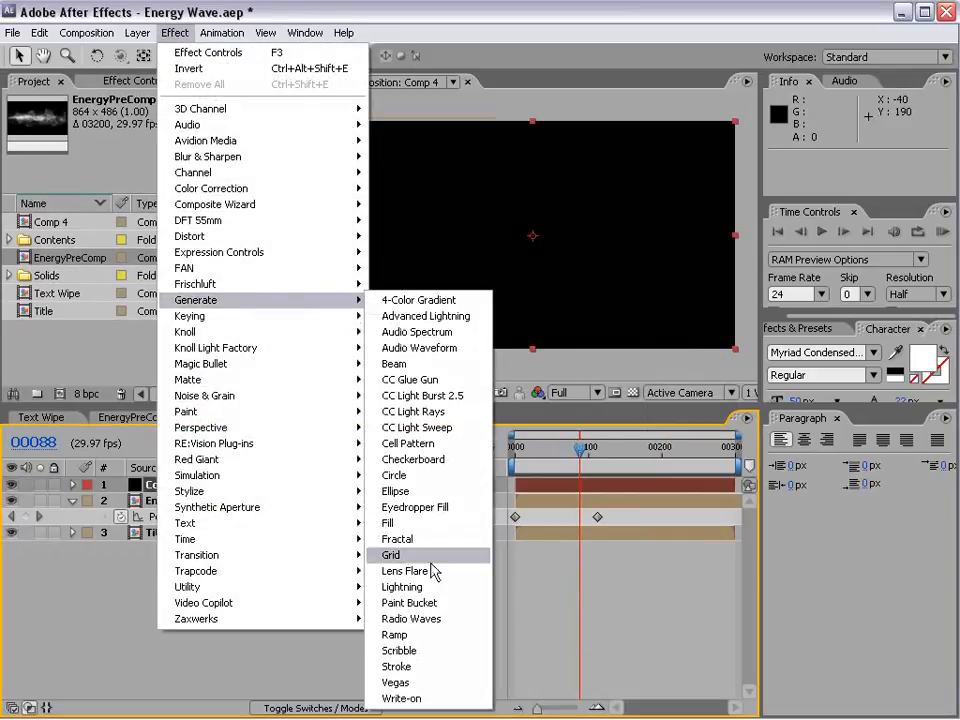
left_click(409, 636)
left_click(166, 211)
left_click(176, 231)
- Set the ramp's start color to bright red and its end color to bright cyan
left_click(148, 163)
left_click(479, 446)
left_click_drag(479, 446, 549, 404)
left_click(714, 408)
left_click(148, 195)
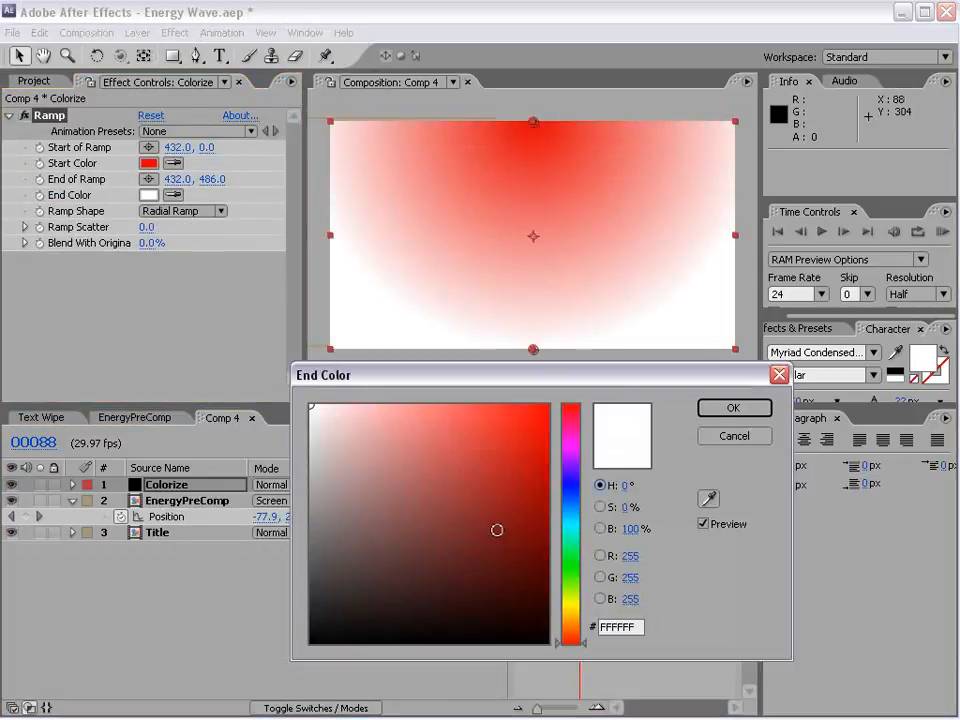
left_click(569, 516)
left_click(546, 406)
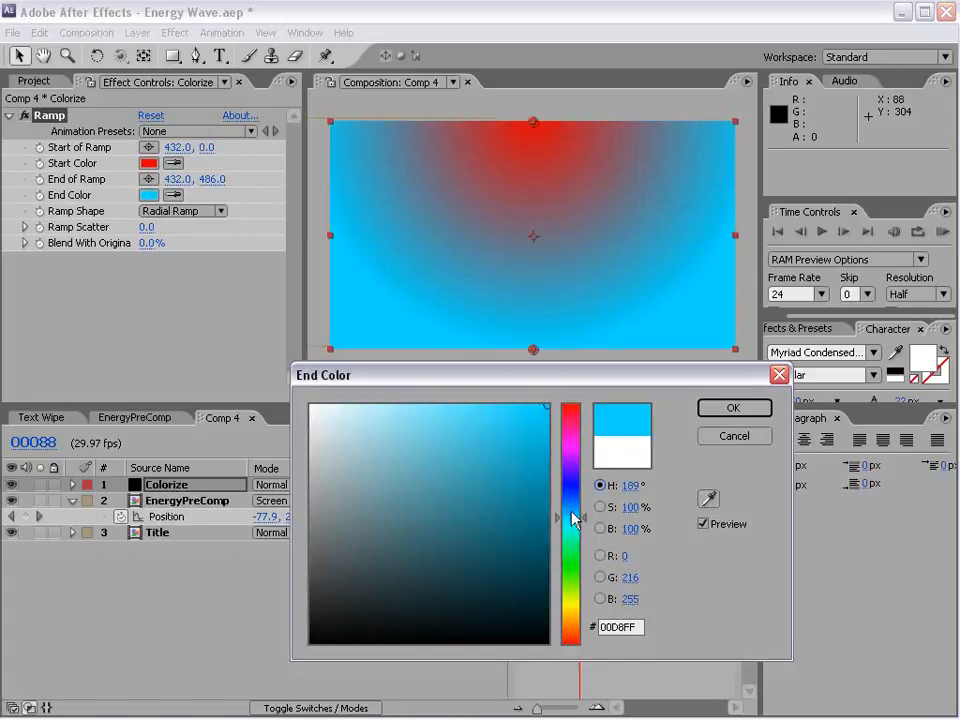
left_click(740, 410)
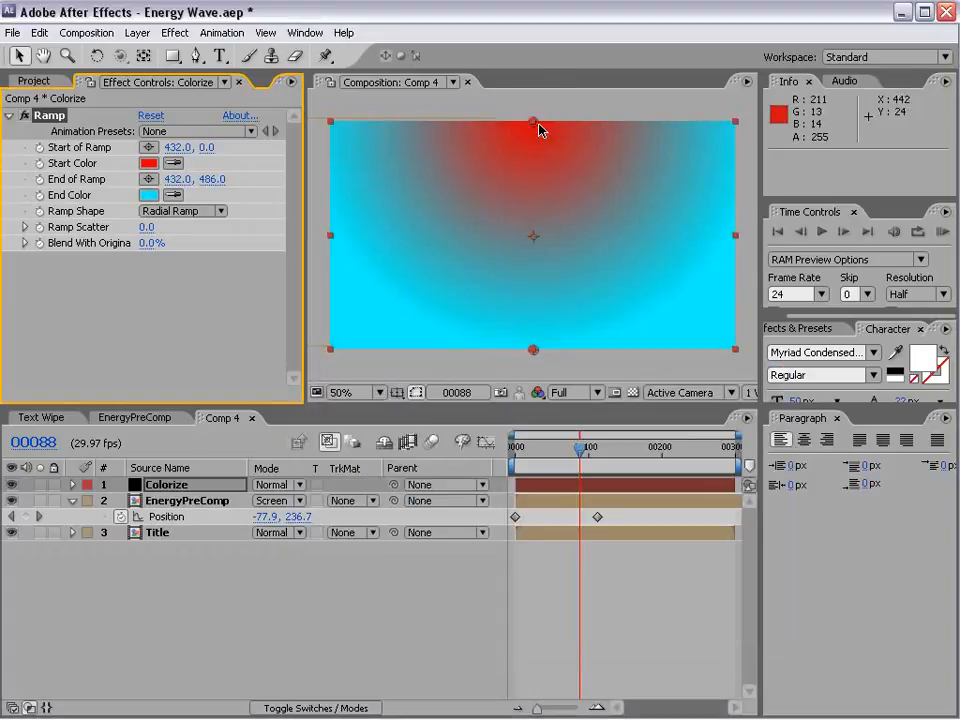
- Move the start of the ramp to about 432, 208 and the end of the ramp to about 432, 602
left_click_drag(534, 127, 534, 225)
left_click_drag(532, 351, 533, 405)
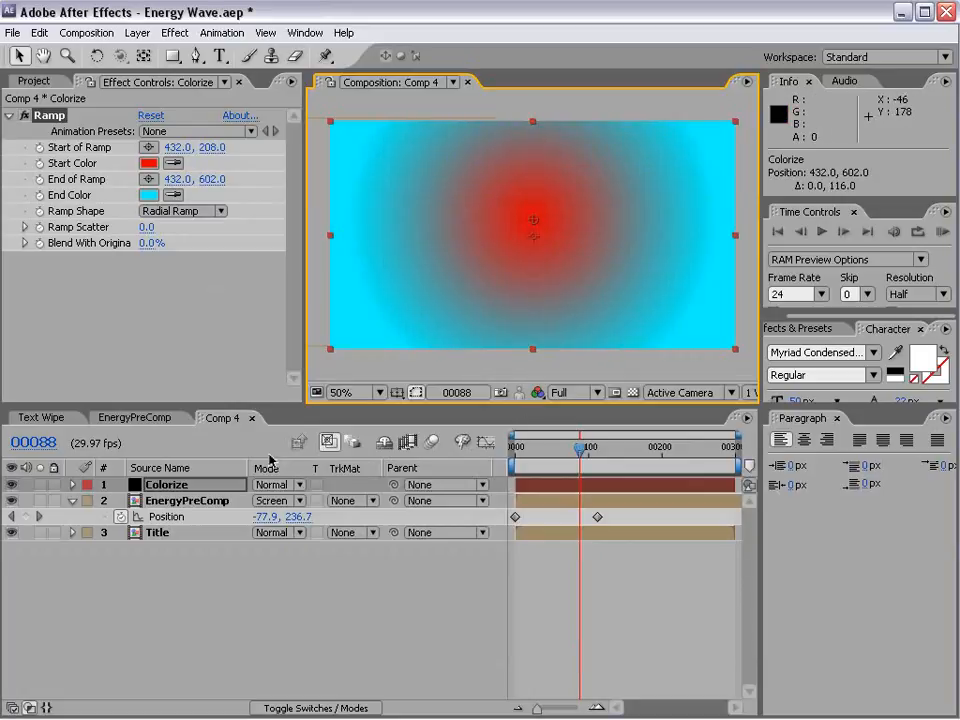
- Set the Colorize layer's blending mode to Color and keep EnergyPreComp on Screen
left_click(262, 485)
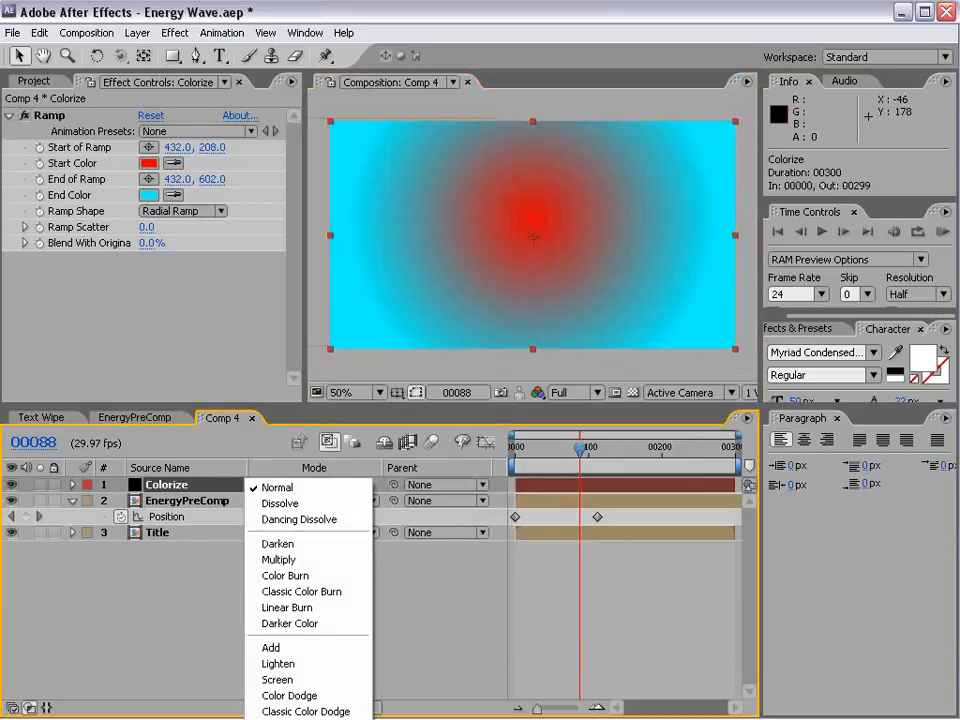
left_click(278, 718)
left_click(286, 486)
left_click(292, 506)
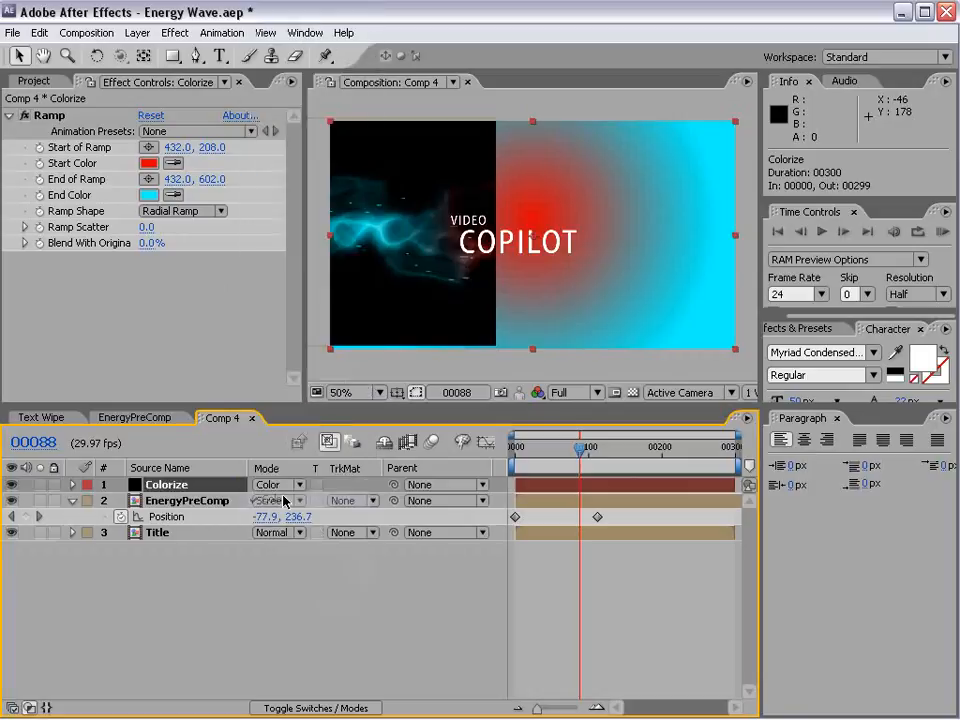
- Add a black 864 × 486 pixel solid beneath all other layers and name it BG
left_click(137, 33)
mouse_move(140, 52)
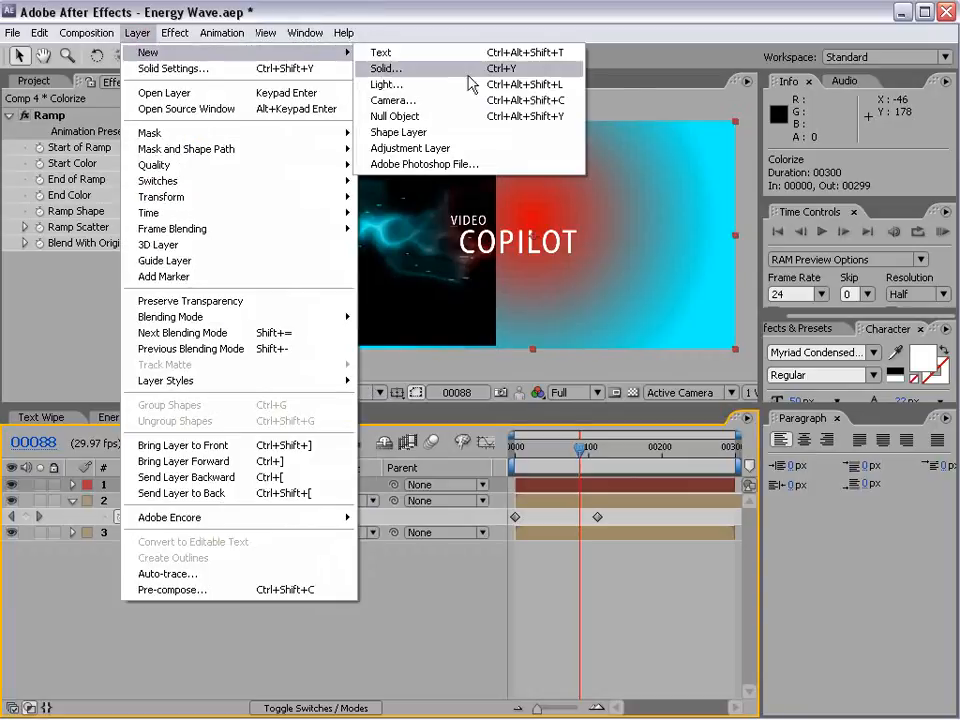
left_click(469, 77)
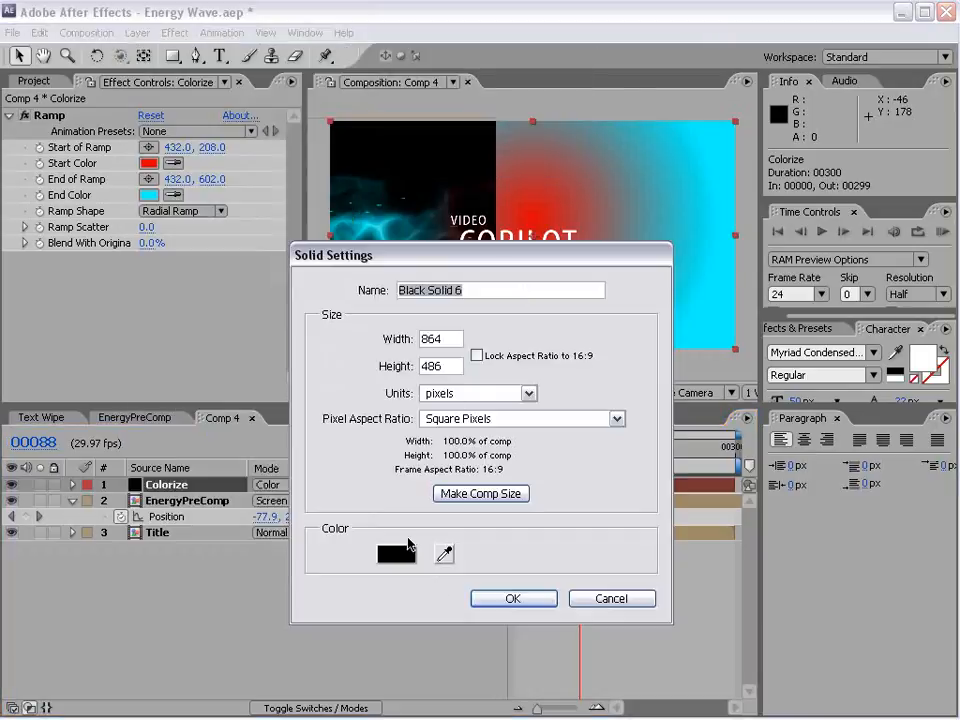
left_click(493, 599)
left_click_drag(167, 484, 162, 551)
left_click(161, 551)
key("Return")
type("BG")
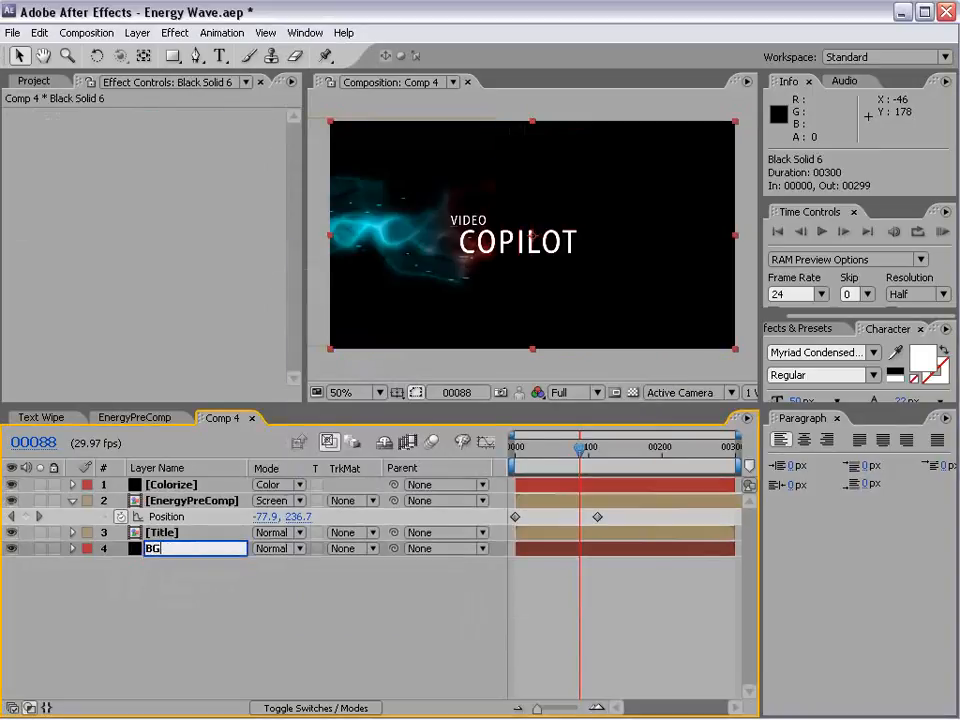
key("Return")
- At frame 49, move the end of the Colorize layer's ramp down to about 432, 726
left_click_drag(580, 452, 556, 466)
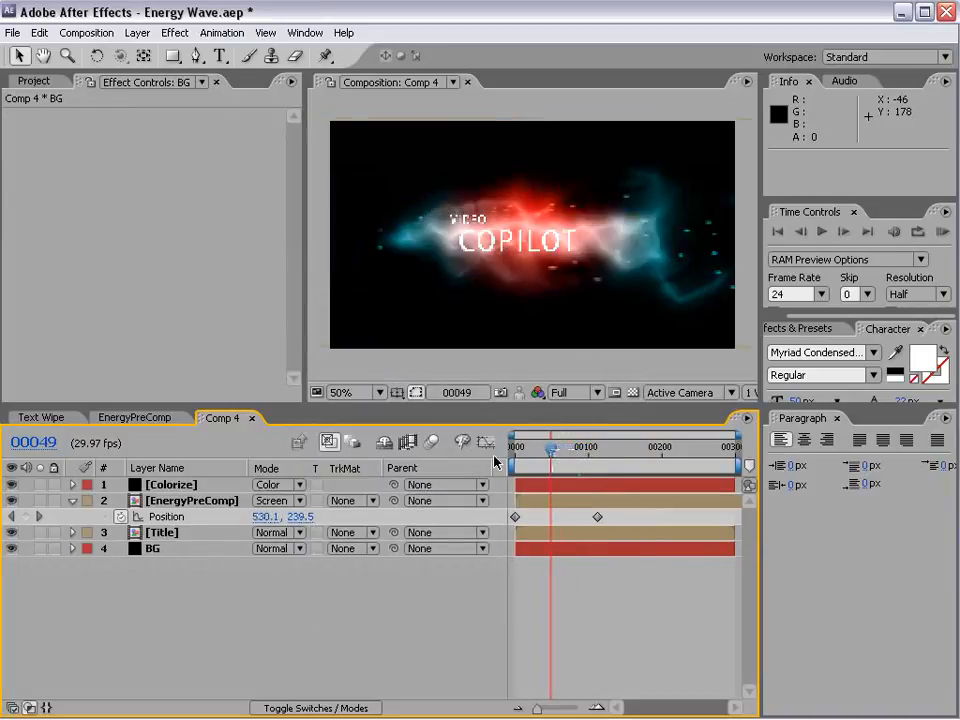
left_click(171, 484)
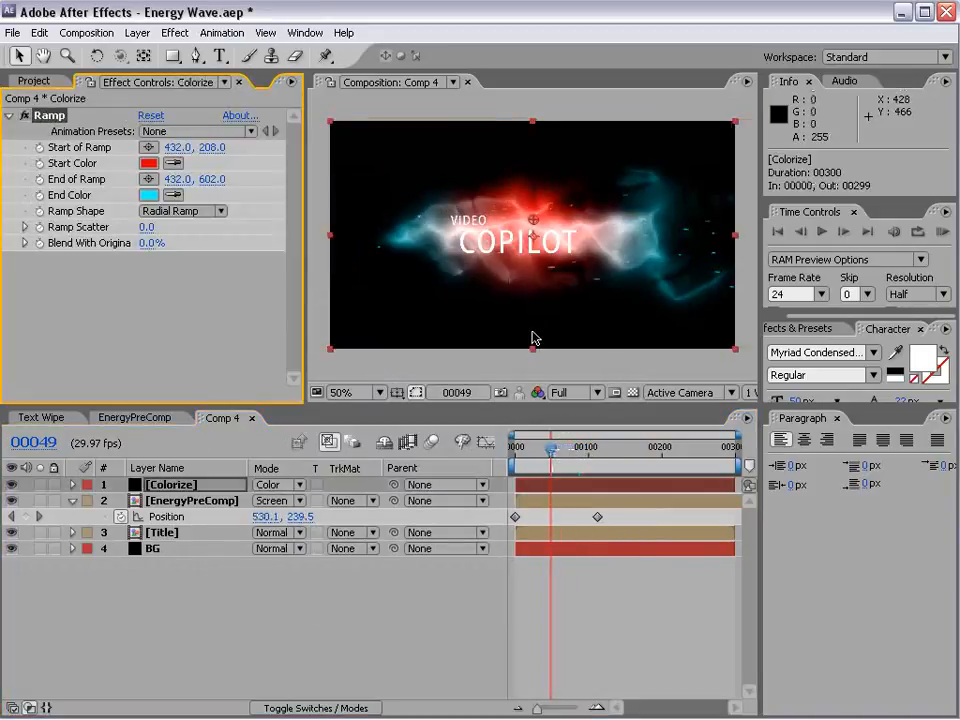
key("comma")
left_click_drag(533, 321, 535, 355)
- Apply the Tint effect to the Colorize layer and reduce its amount to tint to about 45%
left_click(175, 33)
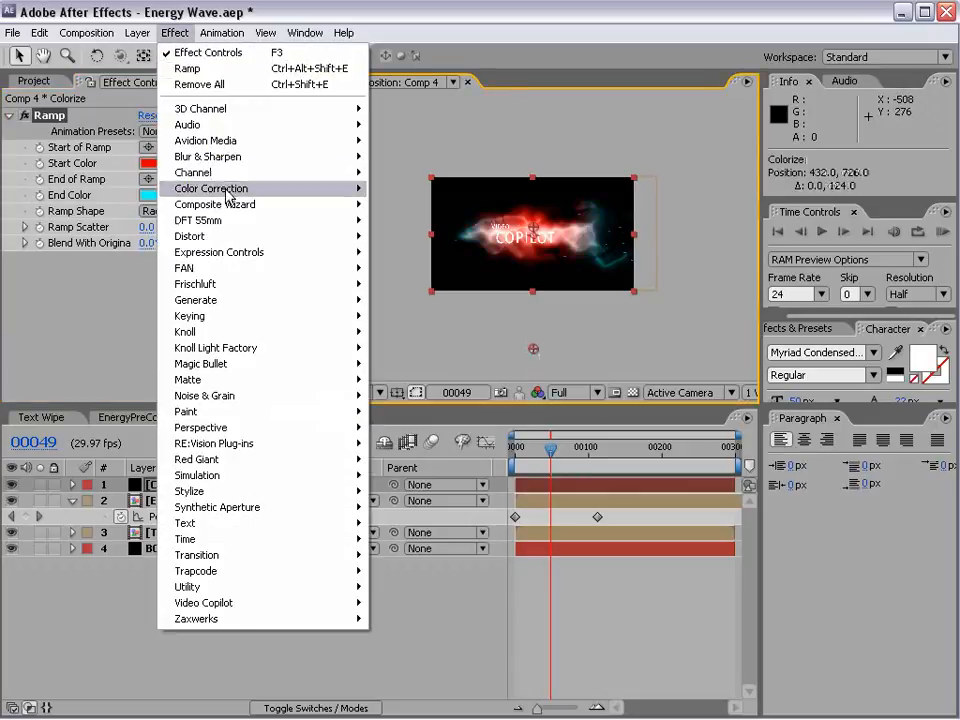
mouse_move(228, 192)
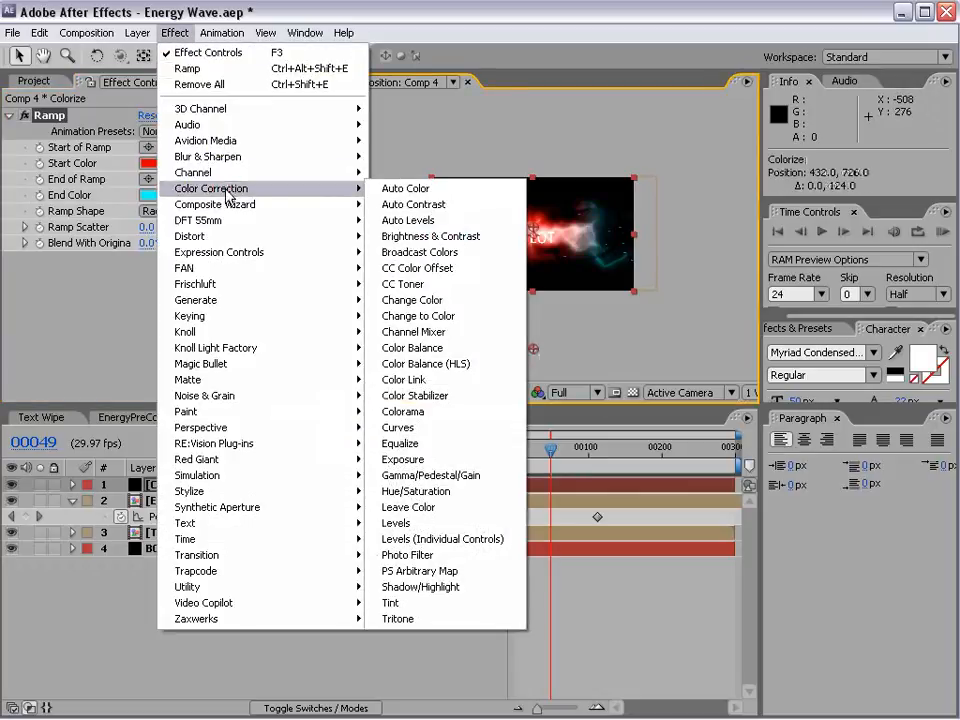
left_click(423, 604)
key("period")
left_click_drag(148, 321, 12, 326)
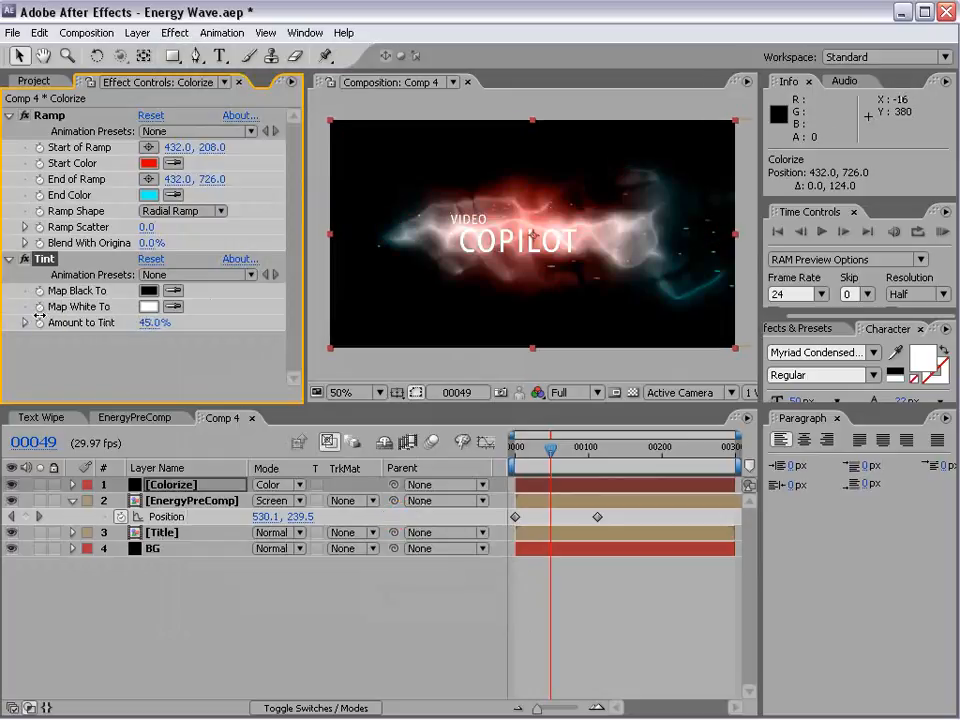
- Shift EnergyPreComp's last position keyframe earlier to frame 69 and go to frame 20
left_click_drag(558, 470, 435, 454)
left_click_drag(534, 456, 528, 458)
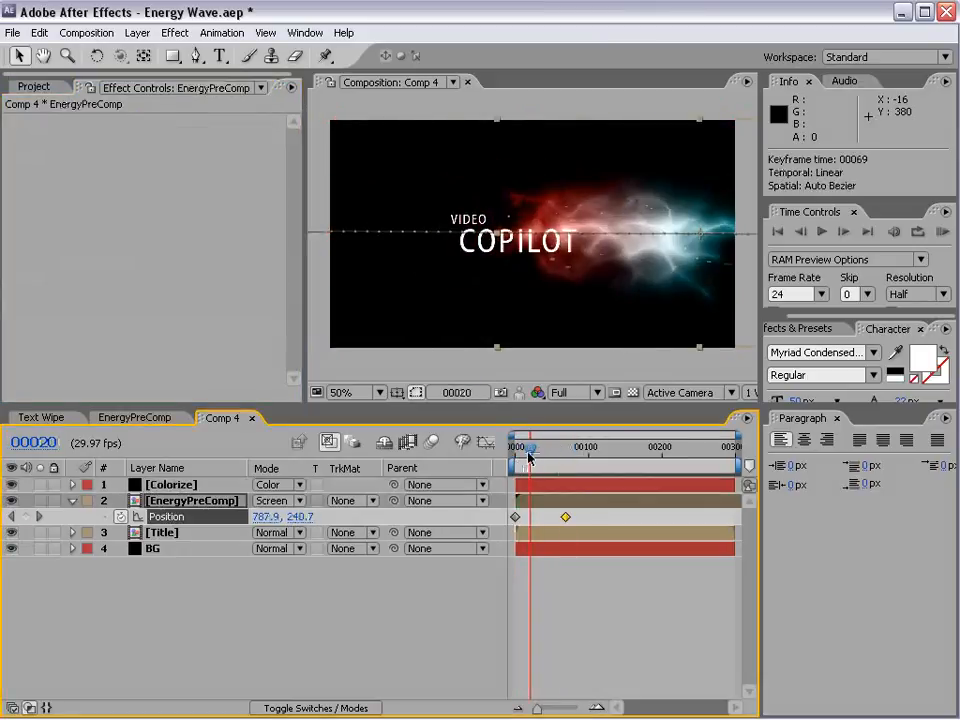
- Keyframe the Title layer's opacity from 0% at frame 20 to 100% at frame 39 and check the fade's curve
left_click(162, 548)
key("t")
left_click(165, 533)
key("t")
left_click(120, 549)
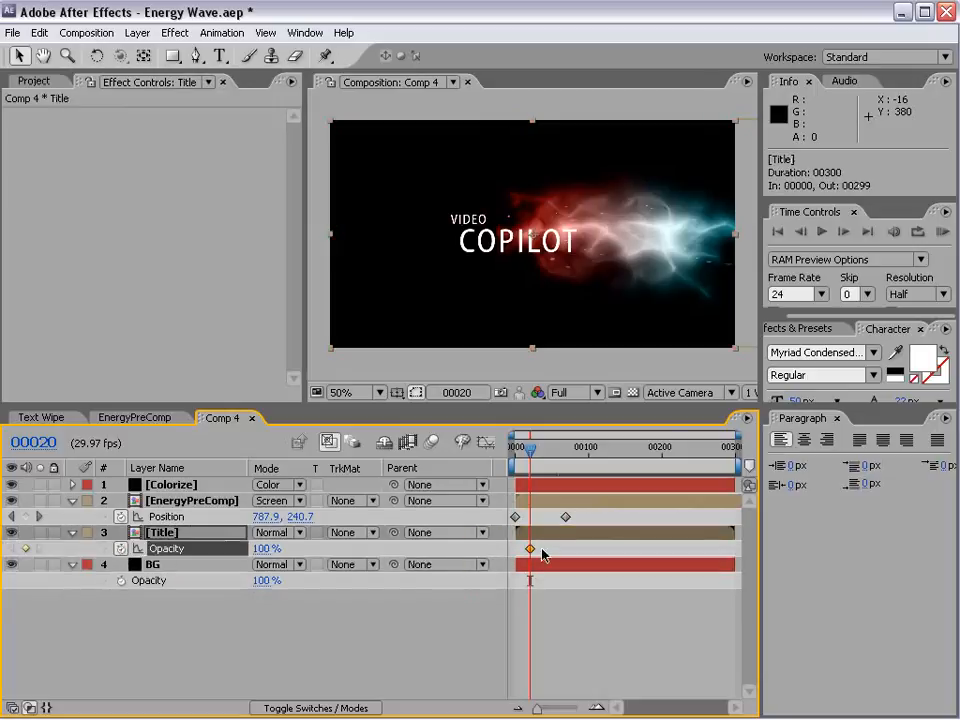
left_click_drag(529, 549, 543, 549)
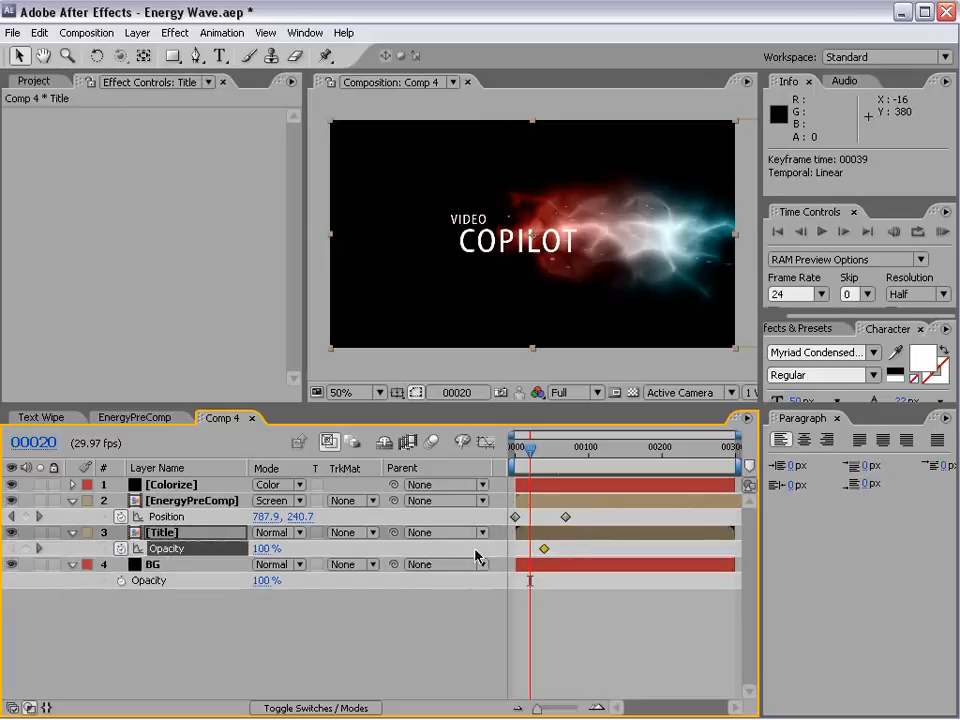
left_click(263, 548)
key("Return")
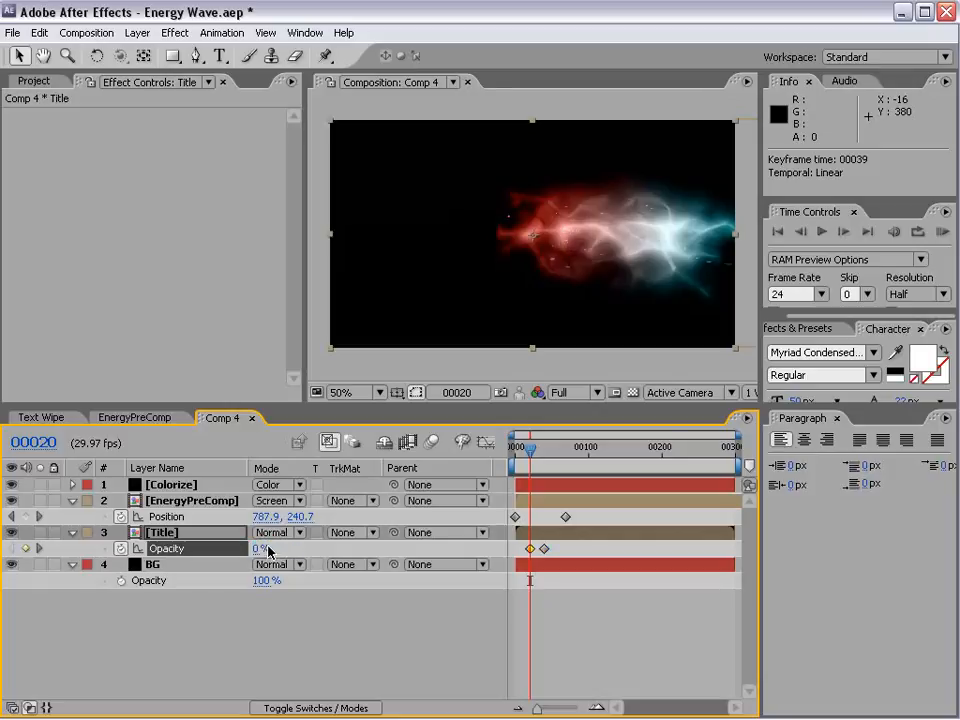
key("shift+F3")
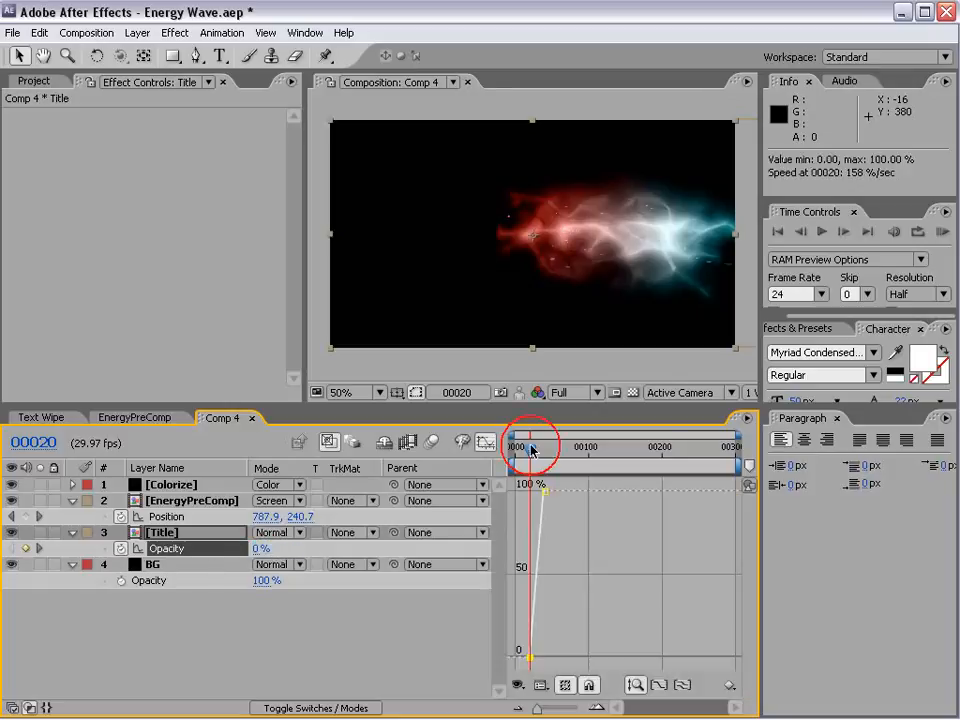
mouse_move(529, 455)
left_mouse_down()
mouse_move(542, 455)
mouse_move(530, 455)
left_mouse_up()
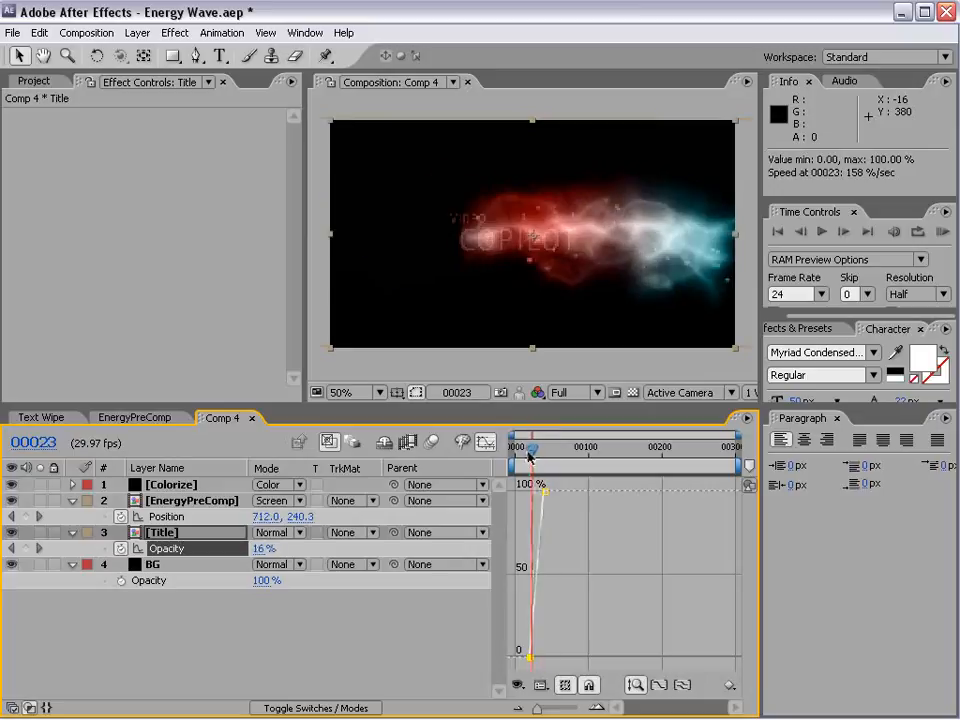
left_click(481, 442)
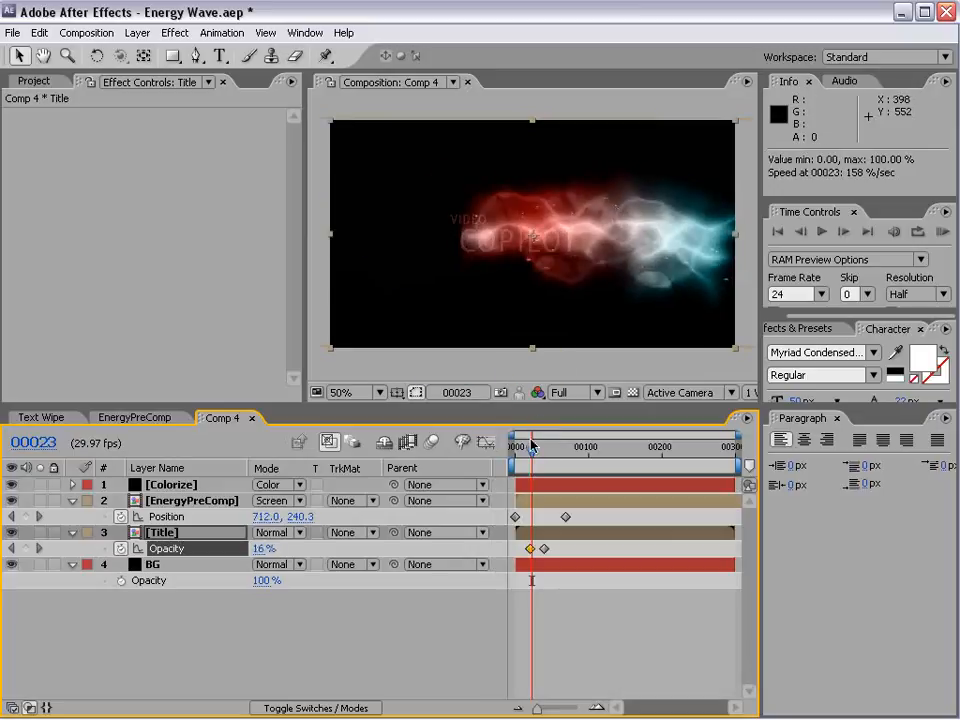
- Apply the Turbulent Displace distortion effect to the Title layer
key("equal")
left_click_drag(568, 626, 656, 600)
mouse_move(546, 451)
left_mouse_down()
mouse_move(558, 450)
mouse_move(548, 451)
left_mouse_up()
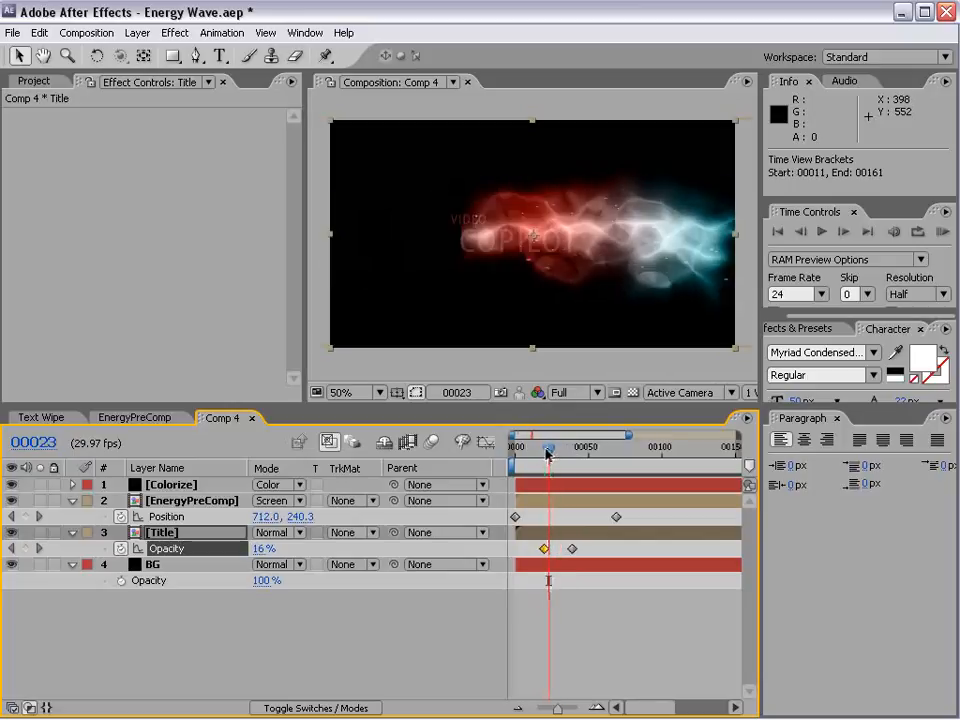
left_click(175, 33)
mouse_move(229, 238)
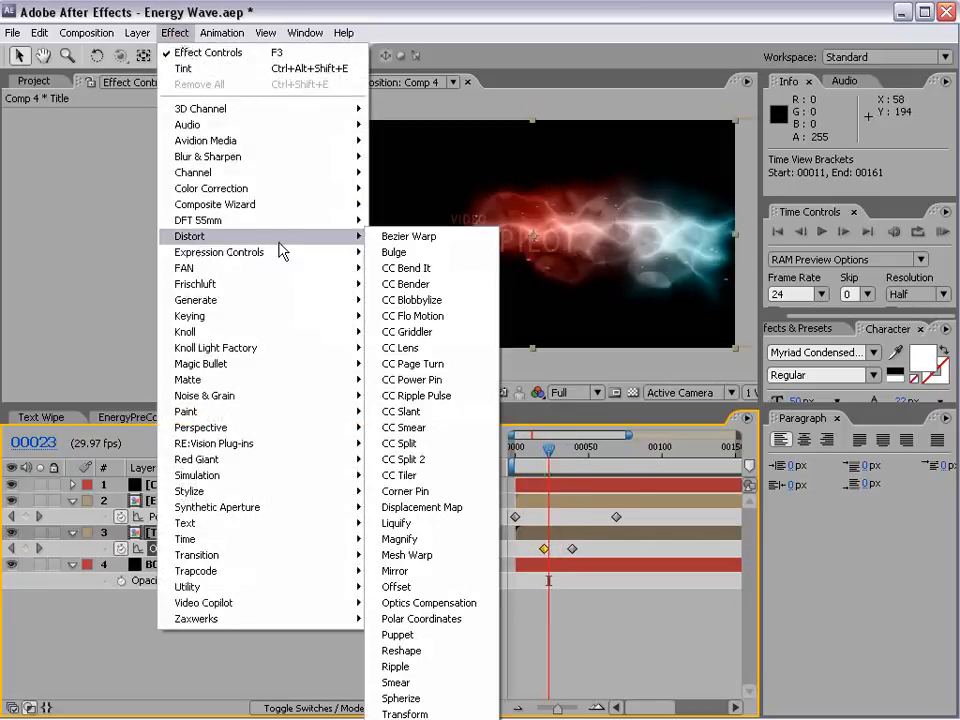
left_click(432, 719)
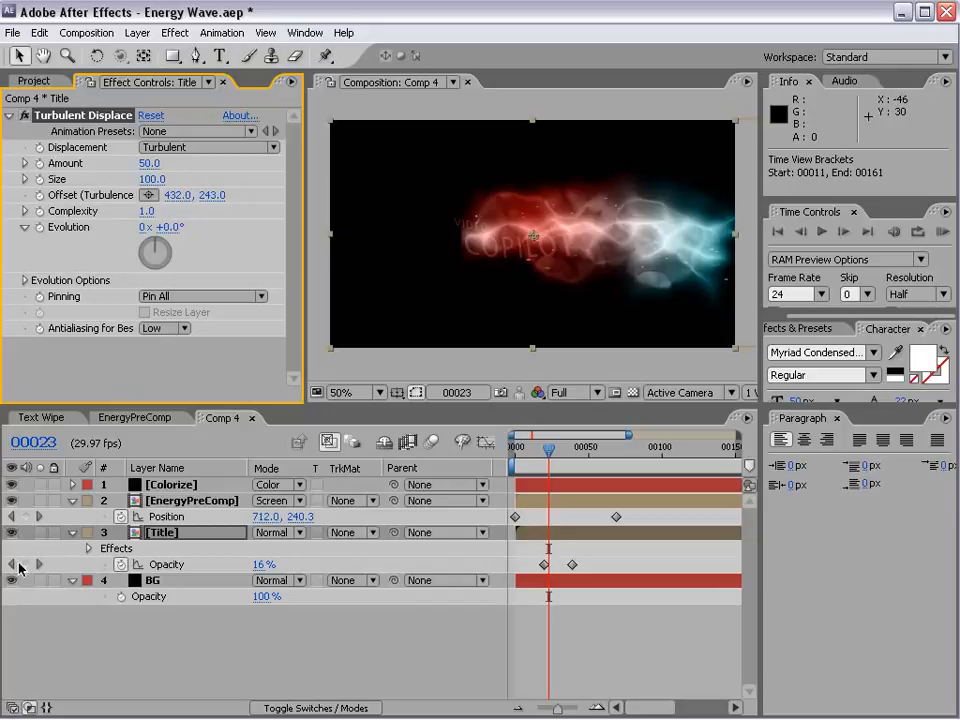
- Solo the Title layer and set Turbulent Displace to Twist with size 23 and evolution 2x+71°
left_click(40, 533)
mouse_move(159, 183)
left_mouse_down()
mouse_move(115, 183)
mouse_move(140, 183)
left_mouse_up()
left_click_drag(175, 228, 409, 210)
left_click_drag(660, 203, 538, 233)
left_click(201, 147)
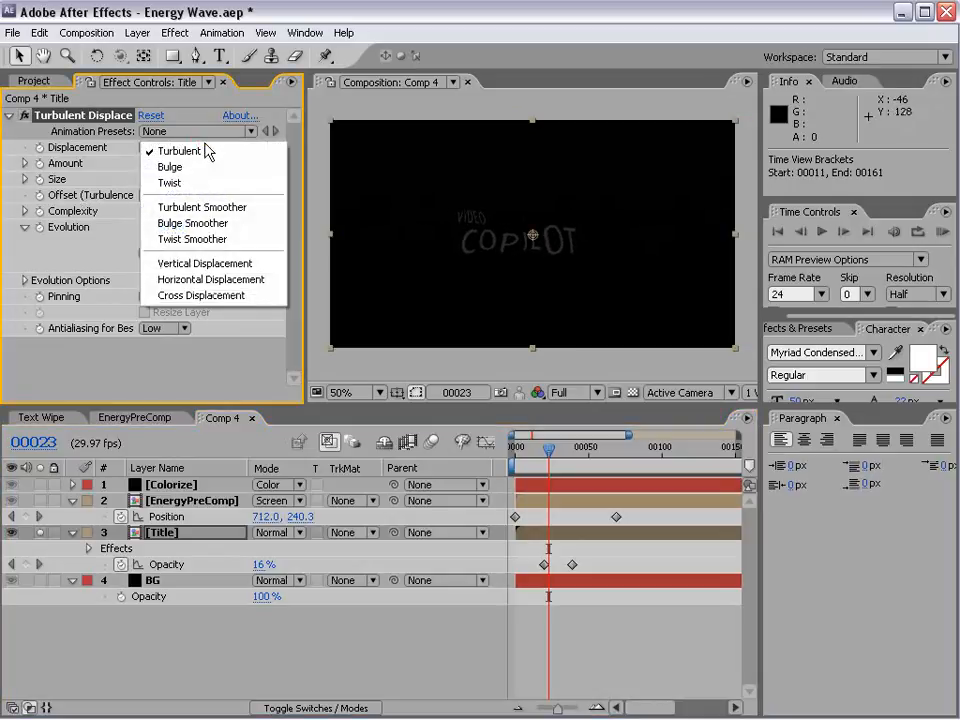
left_click(203, 183)
left_click_drag(165, 233, 423, 270)
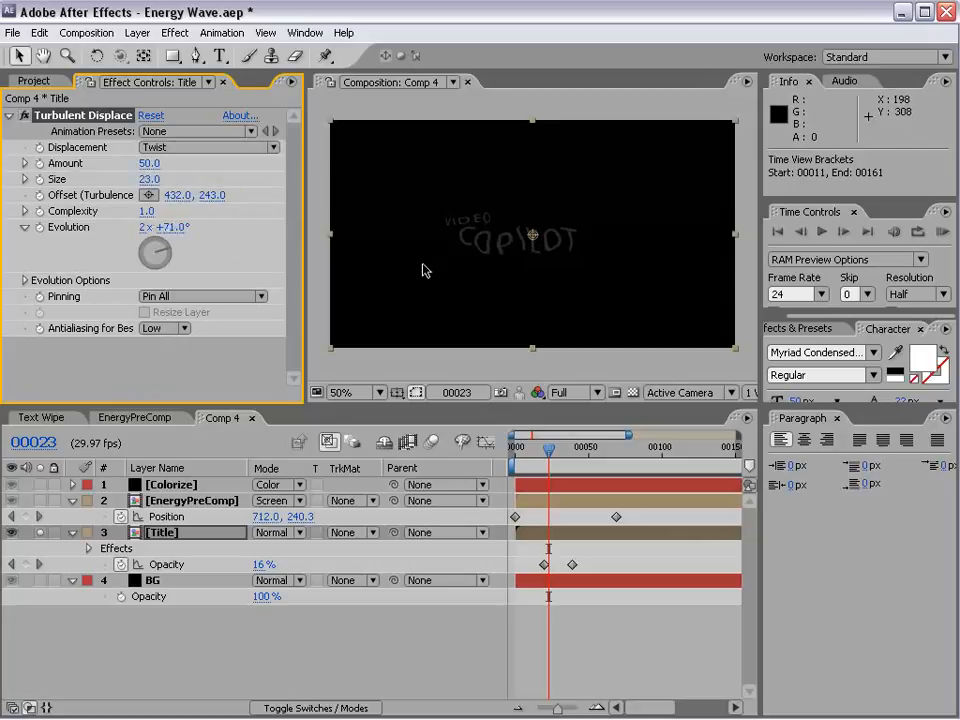
- Drive the Turbulent Displace evolution with the expression time*500
left_click(40, 229, "alt")
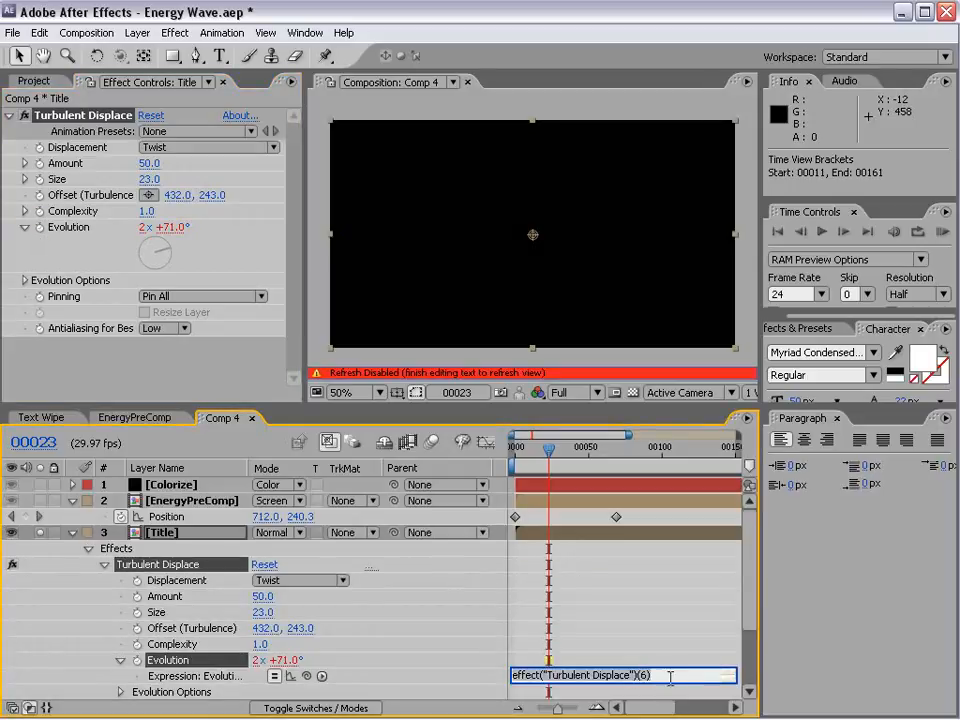
type("time*500")
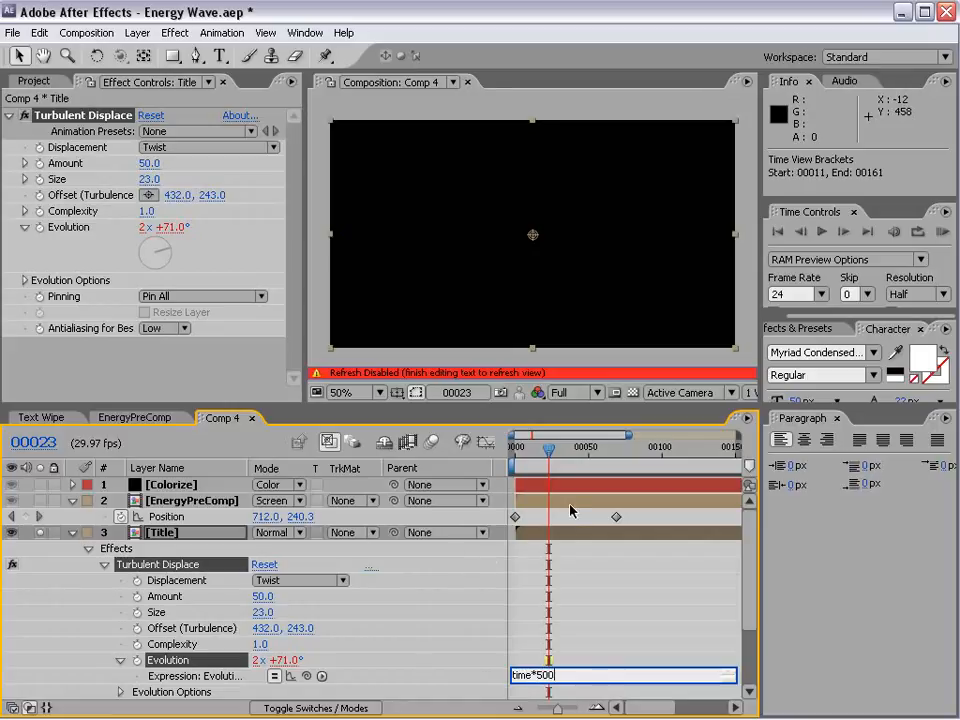
left_click(562, 655)
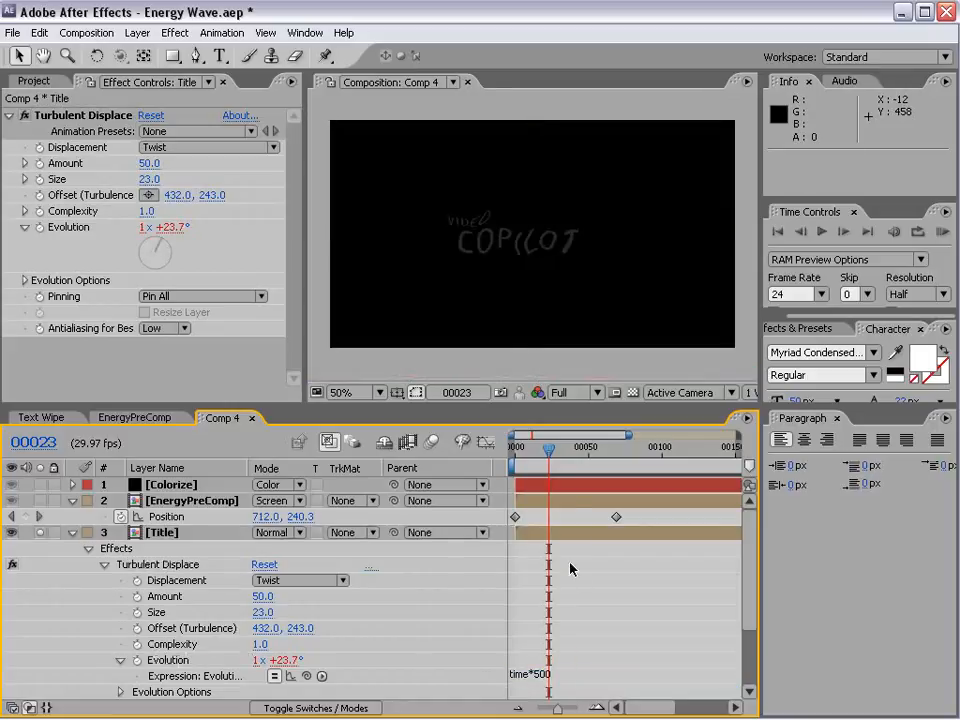
- Keyframe the Turbulent Displace amount of 50 at frame 40 and turn off the Title layer's solo
left_click_drag(576, 447, 619, 447)
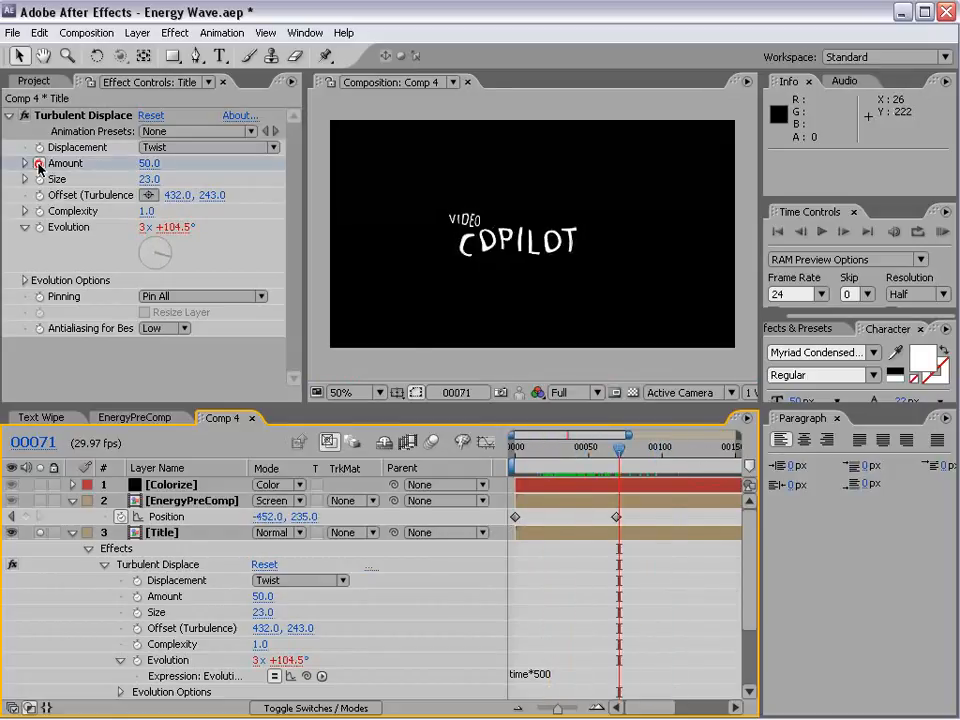
left_click(39, 163)
left_click(40, 538)
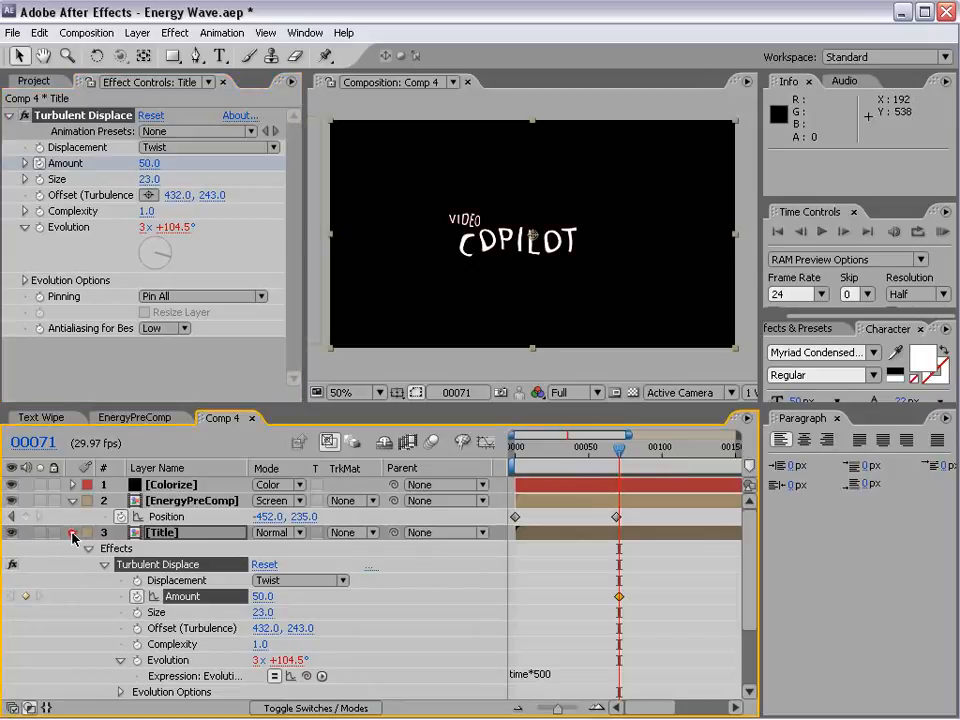
left_click(72, 533)
key("u")
left_click_drag(617, 470, 588, 463)
left_click_drag(619, 564, 574, 564)
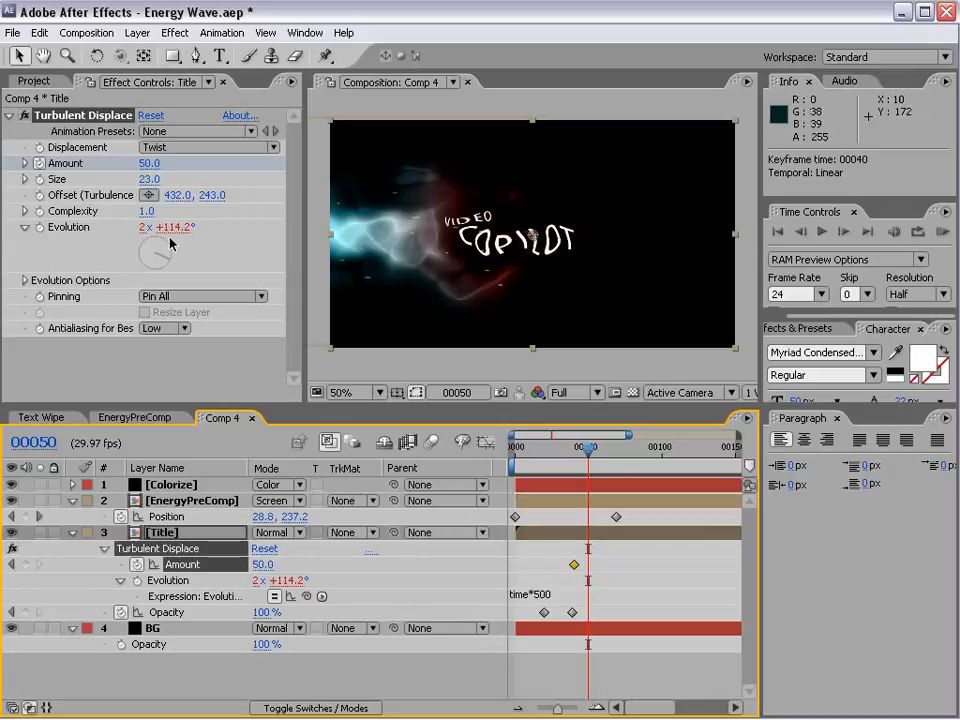
- Keyframe the Turbulent Displace amount at 0 on frame 52 and apply an ease to that keyframe
left_click(149, 164)
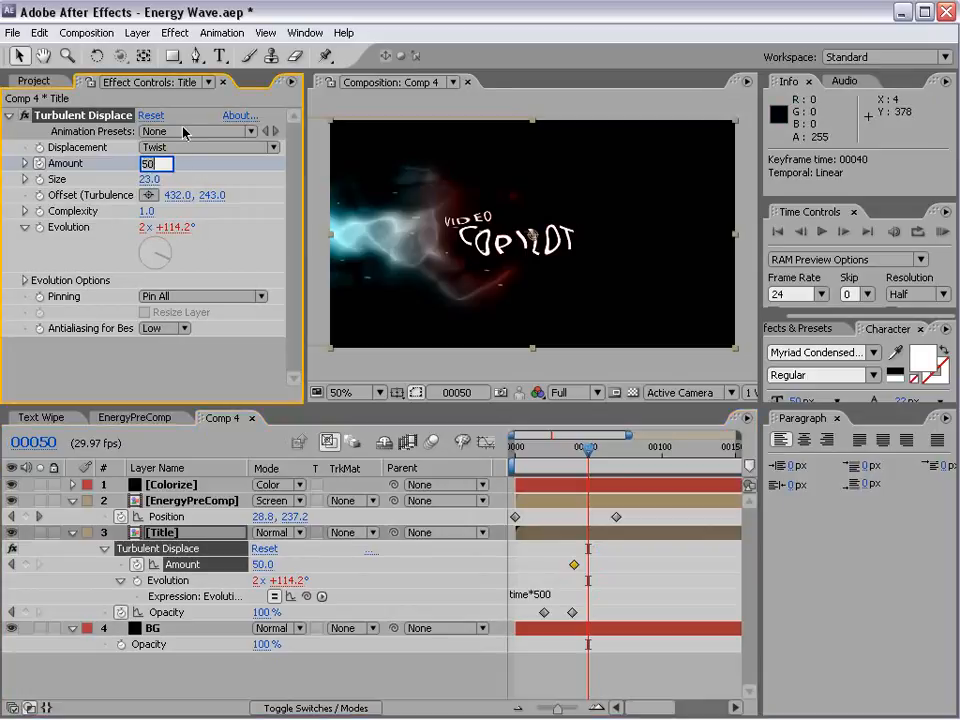
type("0")
key("Return")
mouse_move(588, 447)
left_mouse_down()
mouse_move(577, 456)
mouse_move(551, 450)
mouse_move(592, 462)
left_mouse_up()
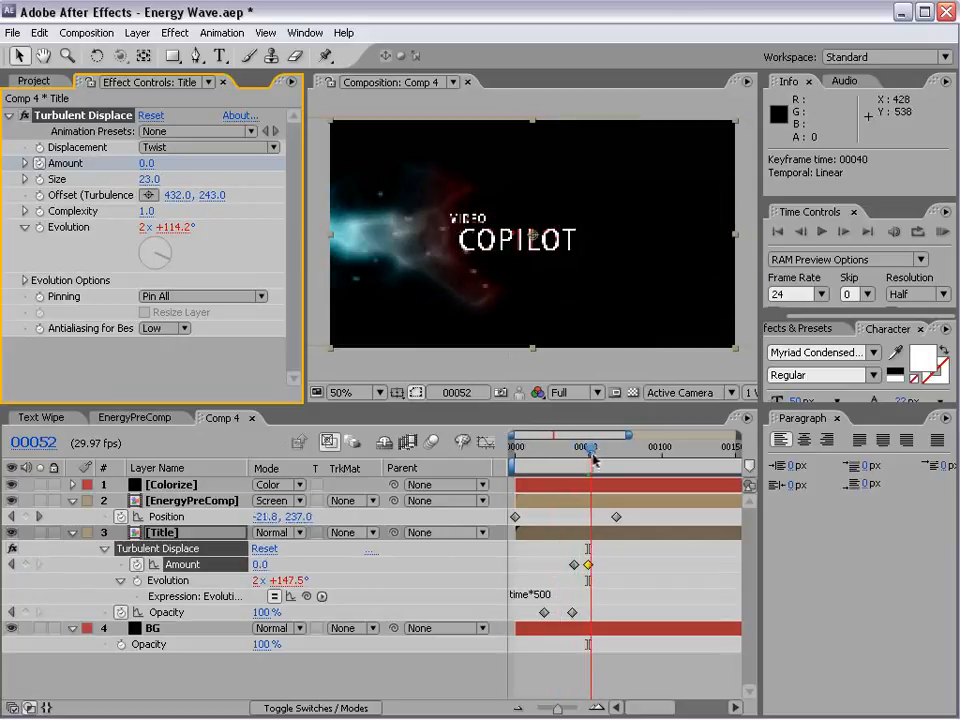
left_click(589, 566)
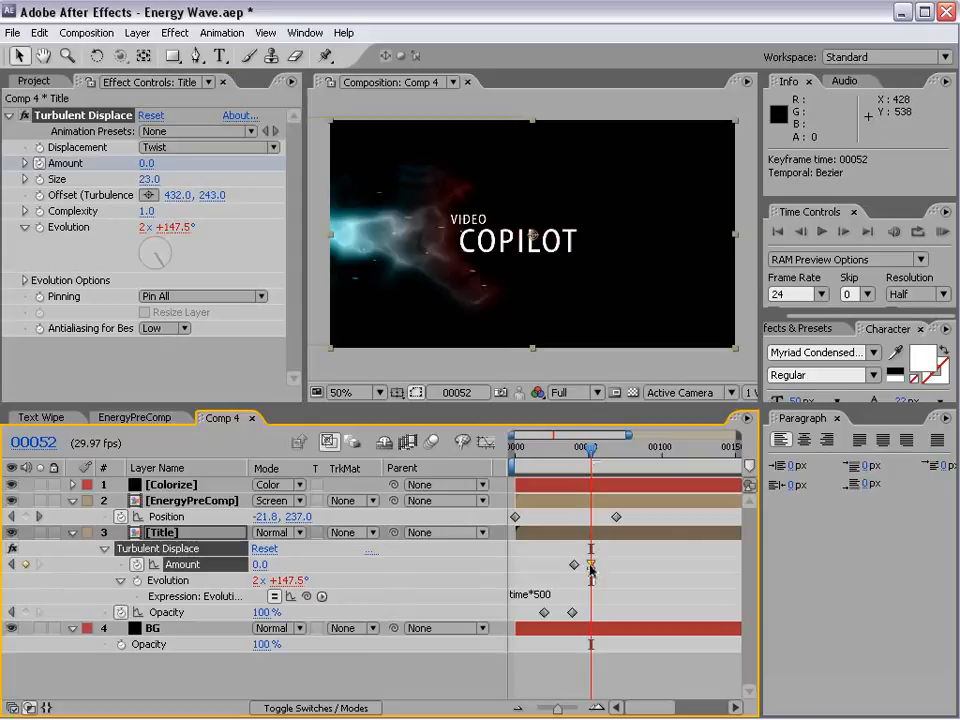
- Lengthen the ease handle of the final Amount keyframe in the Graph Editor to smooth the displacement's end
left_click(485, 441)
left_click_drag(584, 656, 657, 608)
key("equal")
key("equal")
key("equal")
key("space")
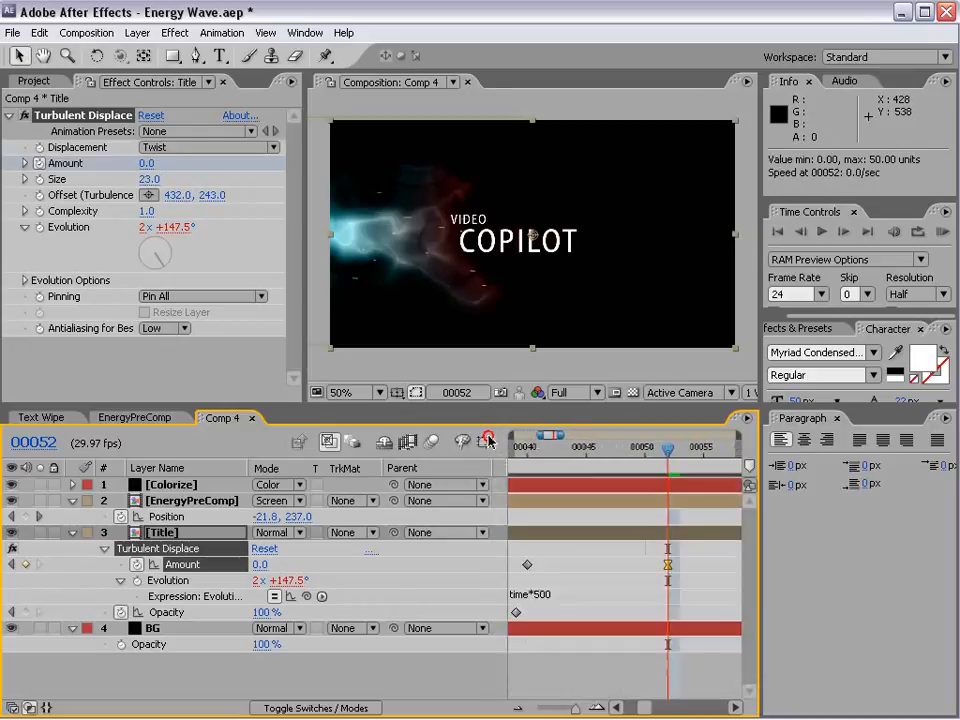
left_click(187, 574)
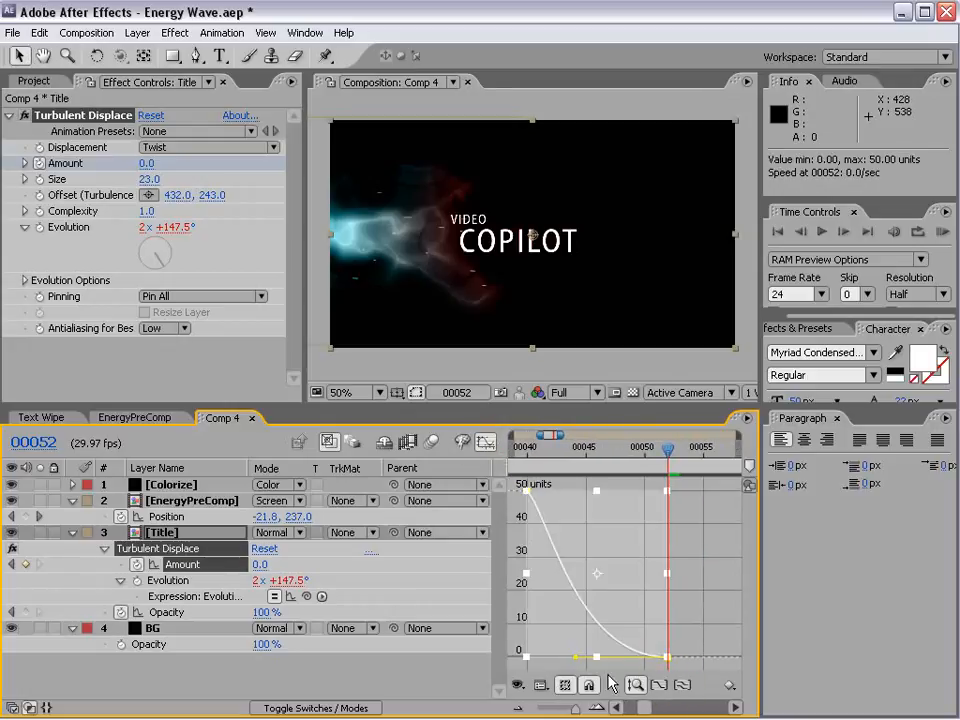
left_click_drag(573, 657, 565, 658)
left_click_drag(668, 449, 586, 456)
left_click(485, 442)
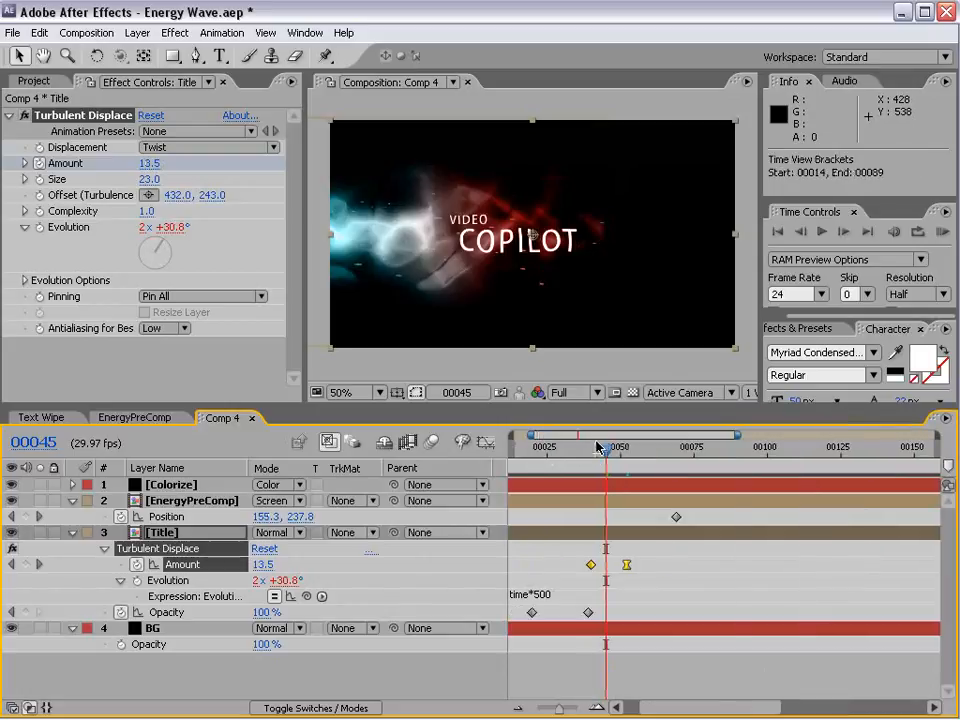
- Add a Glow effect to the Title layer and set its Glow Radius to 17
key("minus")
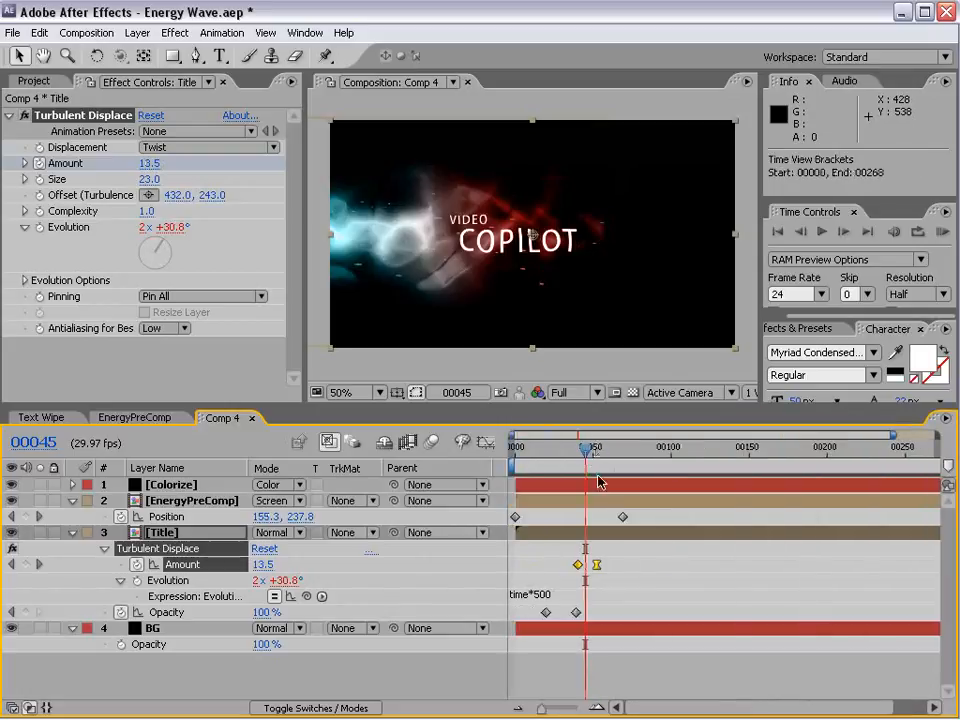
left_click(547, 520)
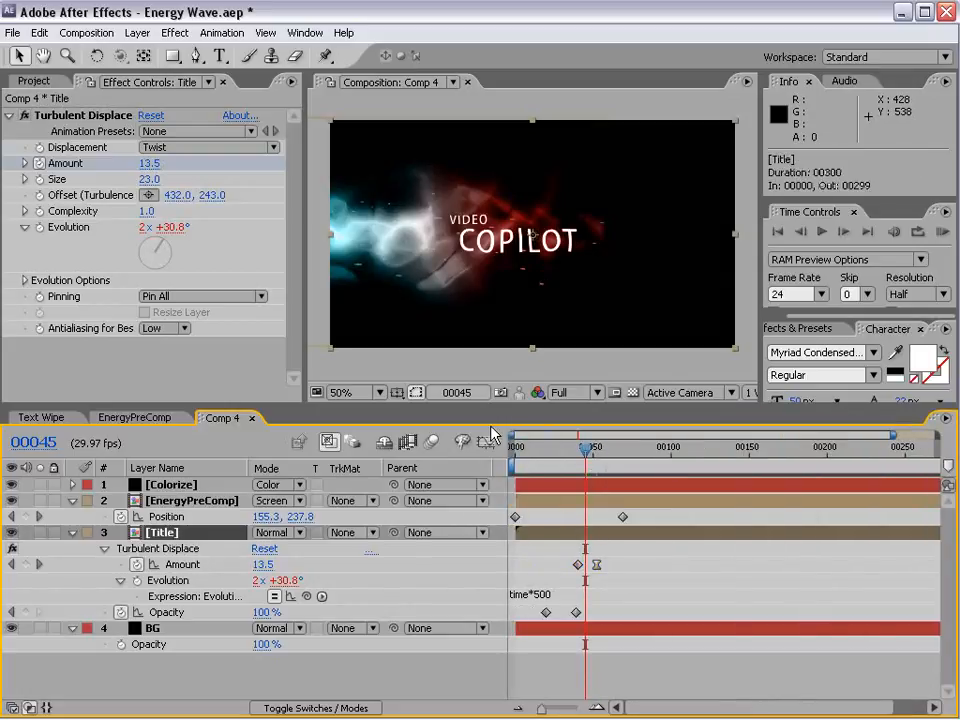
left_click(175, 32)
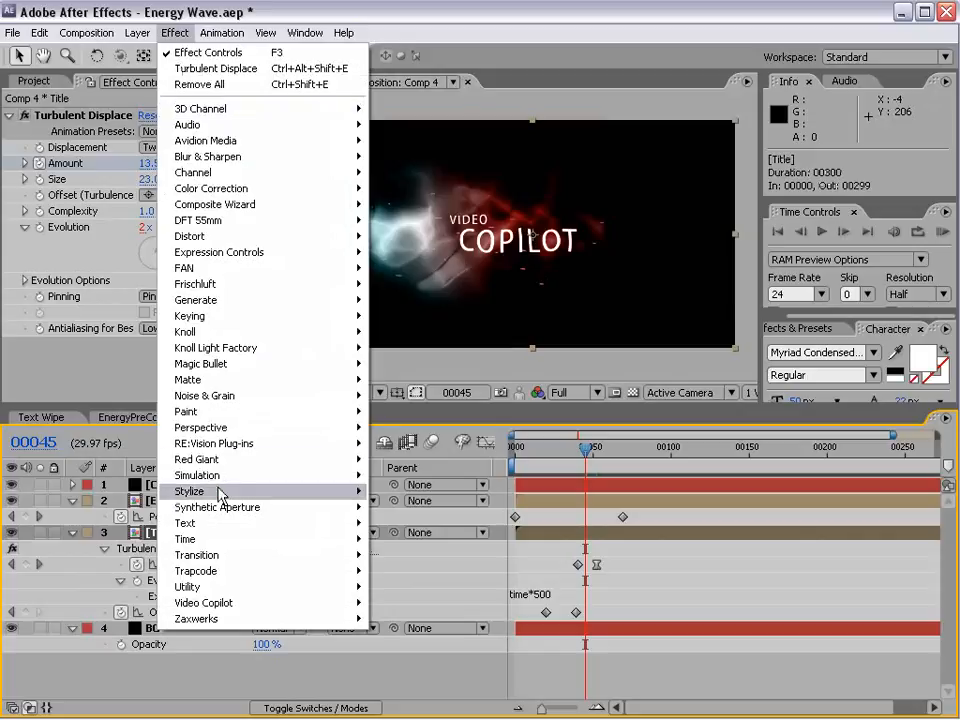
mouse_move(216, 491)
left_click(413, 666)
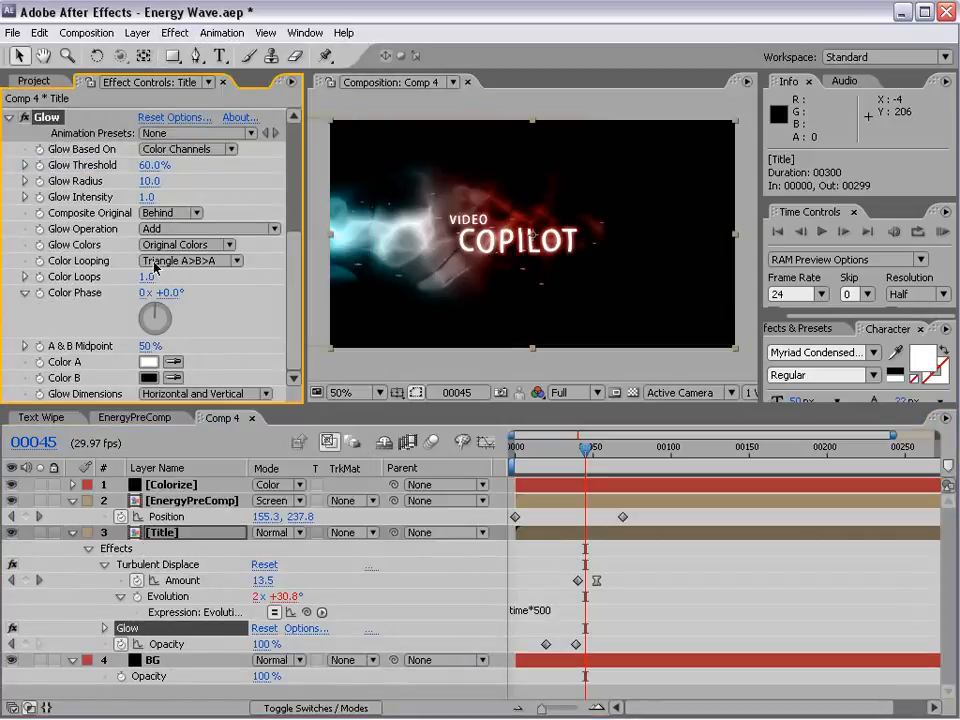
left_click_drag(150, 180, 154, 176)
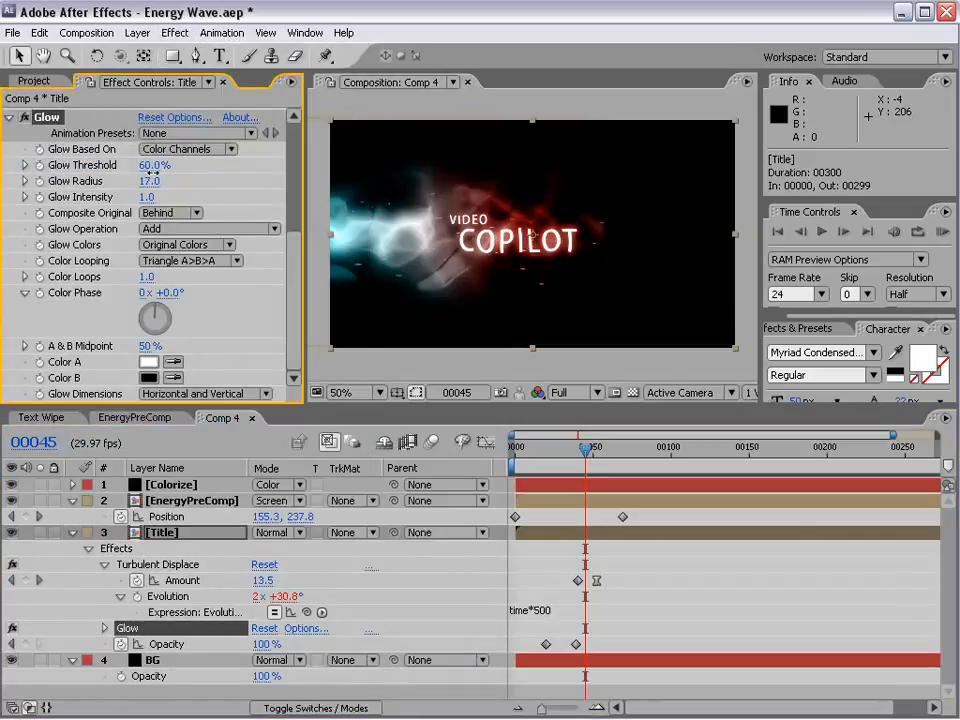
- Apply Fast Blur to the Title layer and keyframe its Blurriness at 16 on frame 32
left_click_drag(587, 455, 563, 455)
left_click(172, 32)
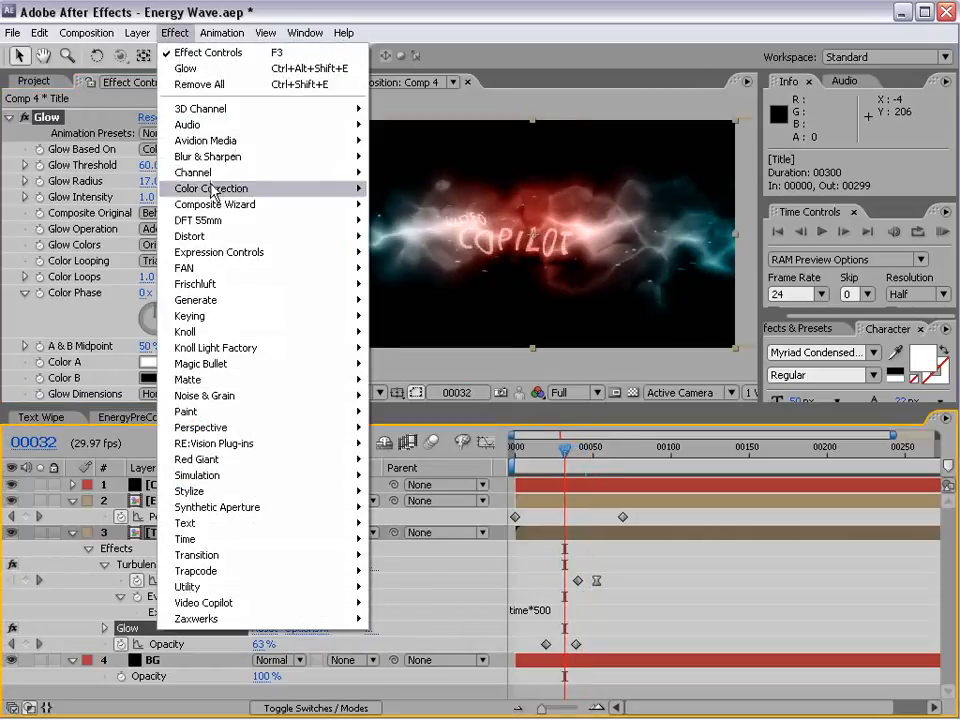
mouse_move(300, 156)
left_click(405, 268)
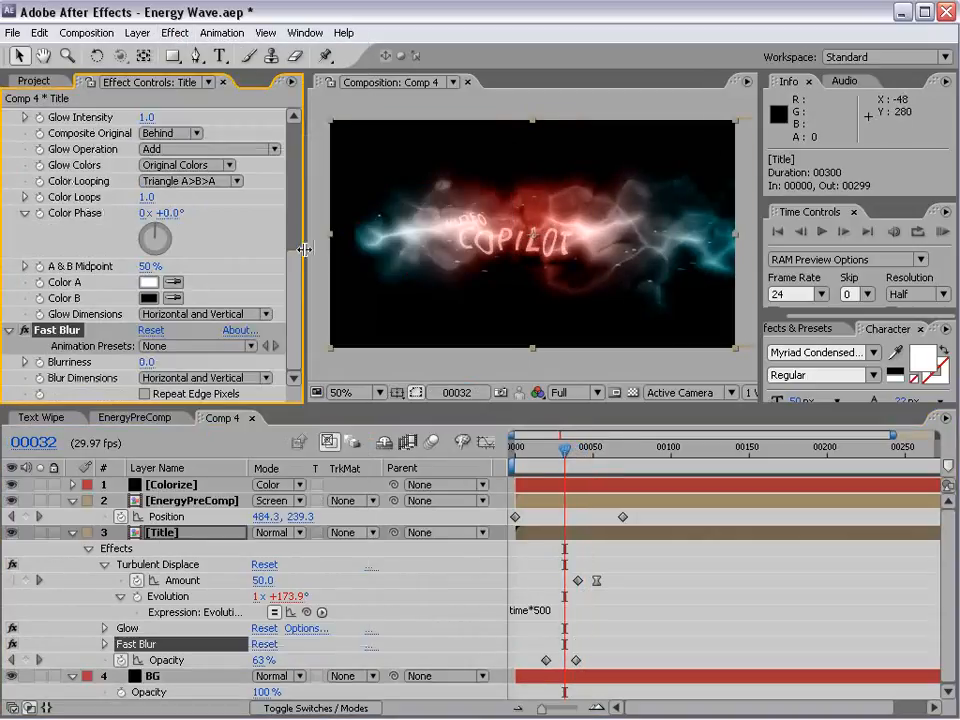
left_click_drag(148, 362, 155, 361)
left_click(40, 363)
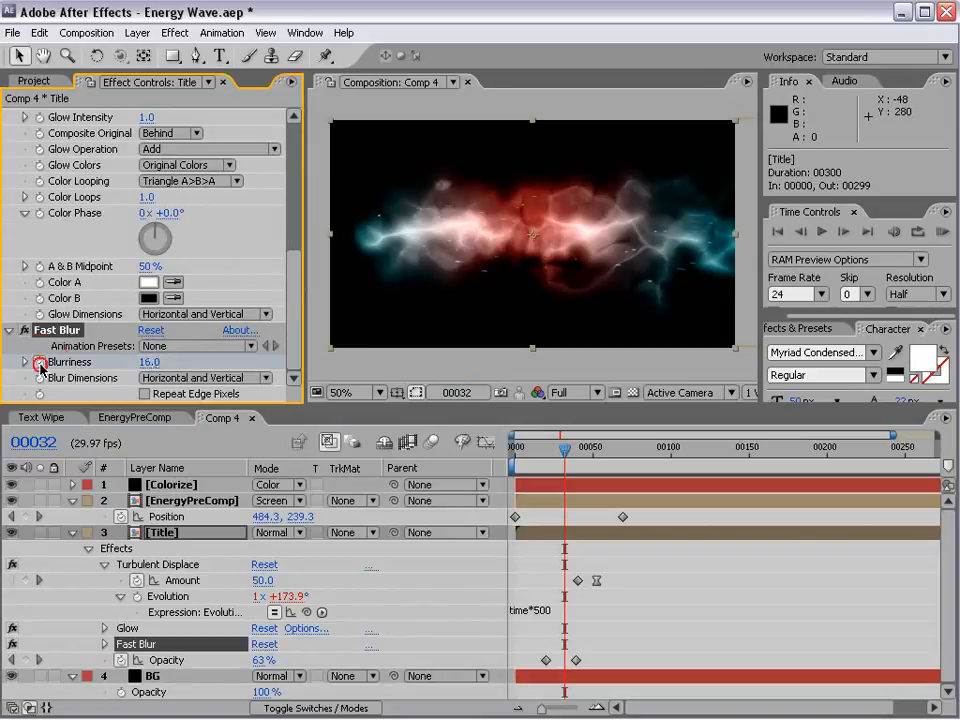
- Keyframe the Fast Blur Blurriness at 0 on frame 37 and reveal the Title layer's animated properties
key("Page_Down")
key("Page_Down")
key("Page_Down")
key("Page_Down")
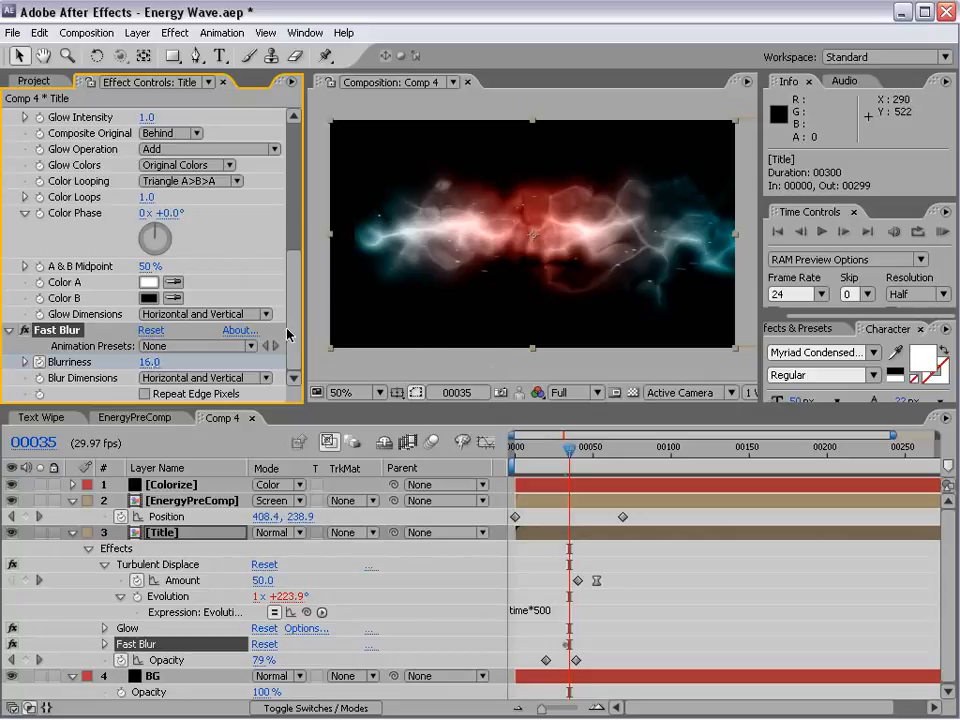
key("Page_Down")
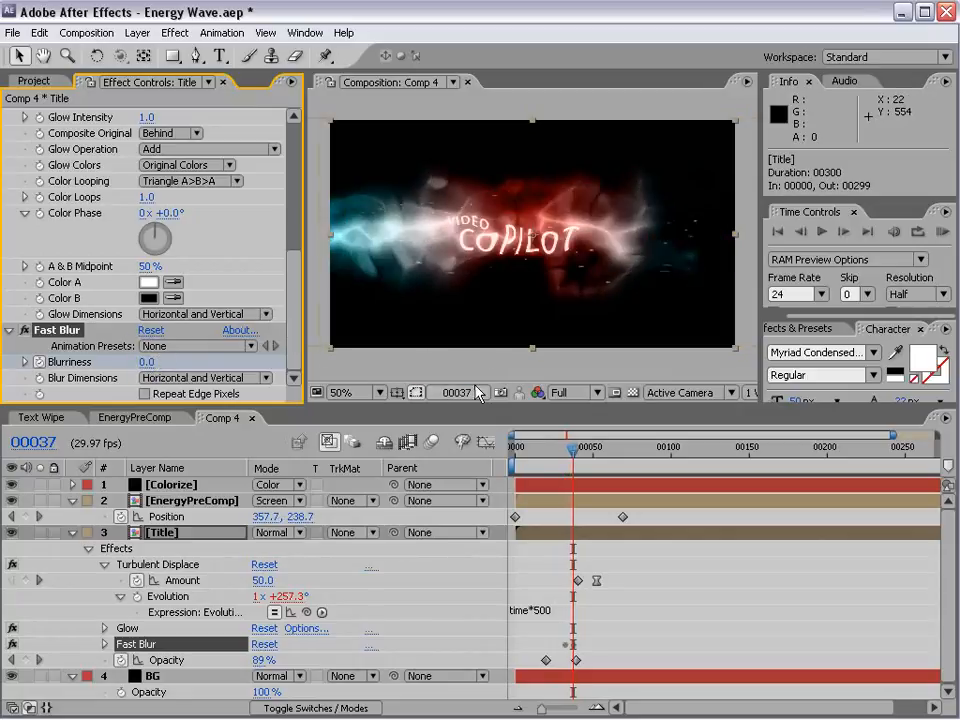
key("u")
key("u")
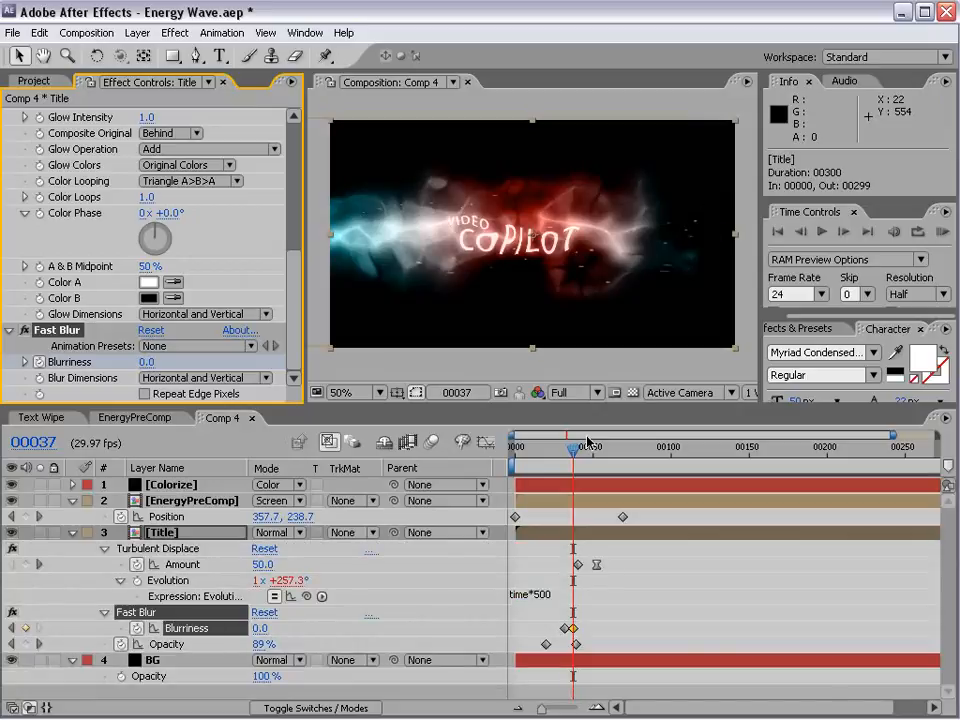
- Check the title's blur transition up to frame 43 and collapse the properties of all expanded layers
key("equal")
key("equal")
left_click_drag(579, 564, 724, 573)
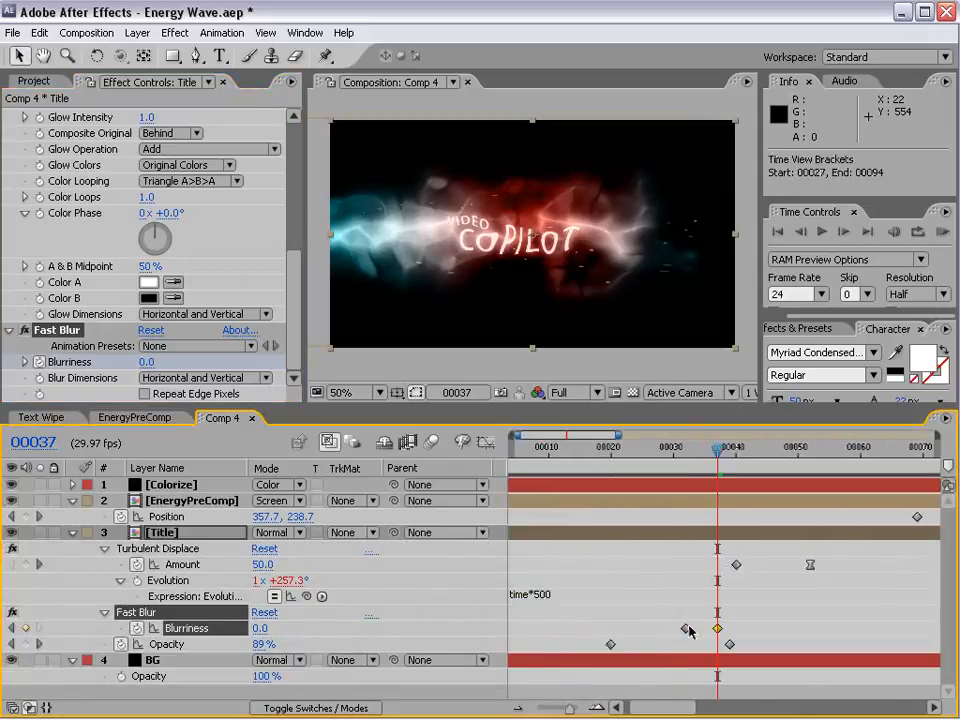
left_click_drag(716, 449, 754, 545)
key("minus")
key("minus")
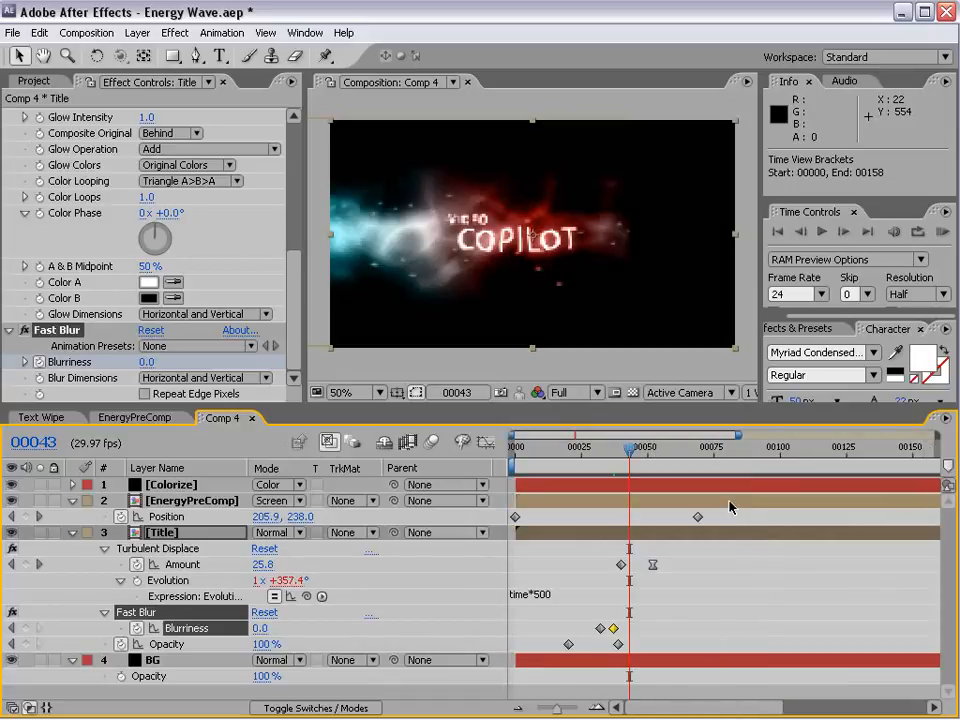
key("minus")
left_click(72, 501)
left_click(72, 517)
left_click(72, 533)
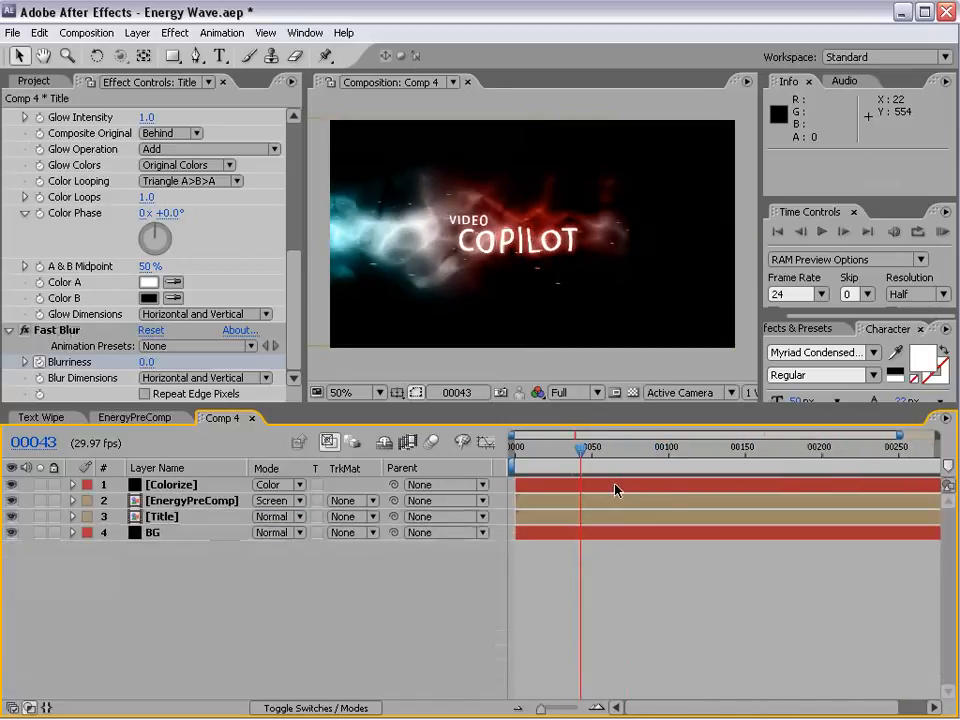
- Shift the Title layer slightly to the right in the composition and run a RAM preview of the animation
left_click_drag(603, 455, 573, 465)
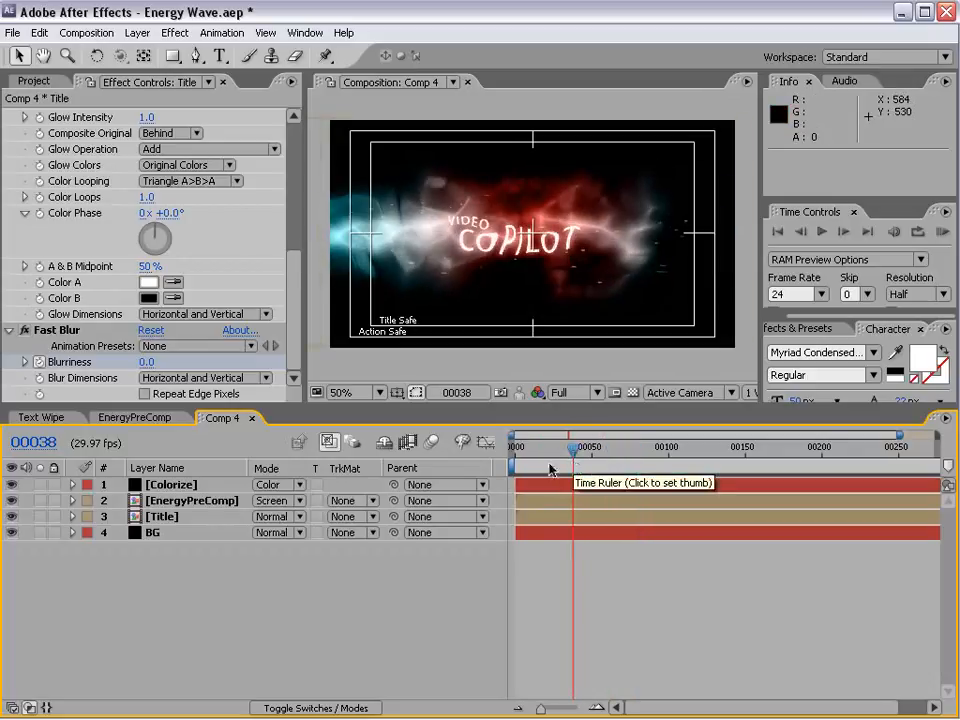
left_click(188, 516)
left_click_drag(534, 246, 551, 249)
left_click_drag(565, 448, 604, 445)
key("KP_0")
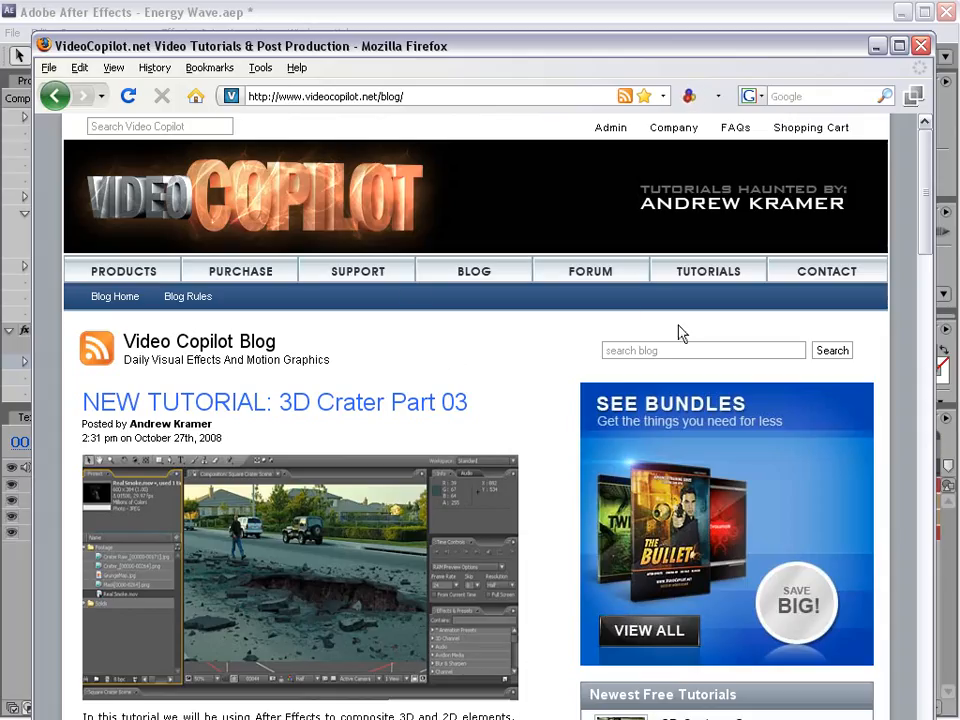
- Search the Video Copilot blog for "energy" and look through the energy project posts and their download links
left_click(650, 345)
type("energy")
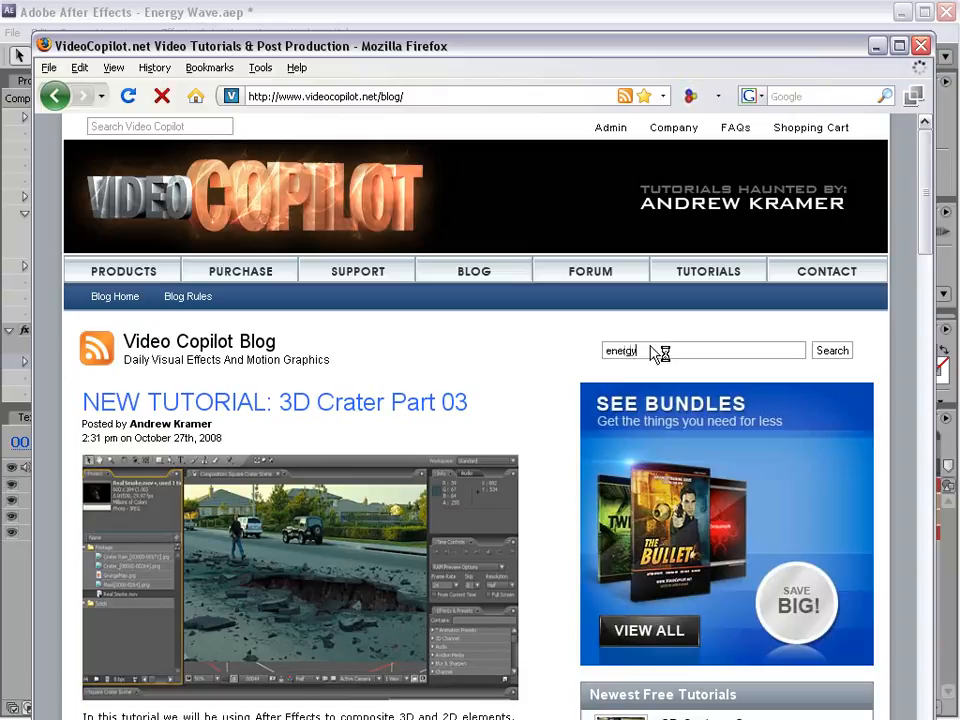
key("Return")
scroll(366, 404, "down", 5)
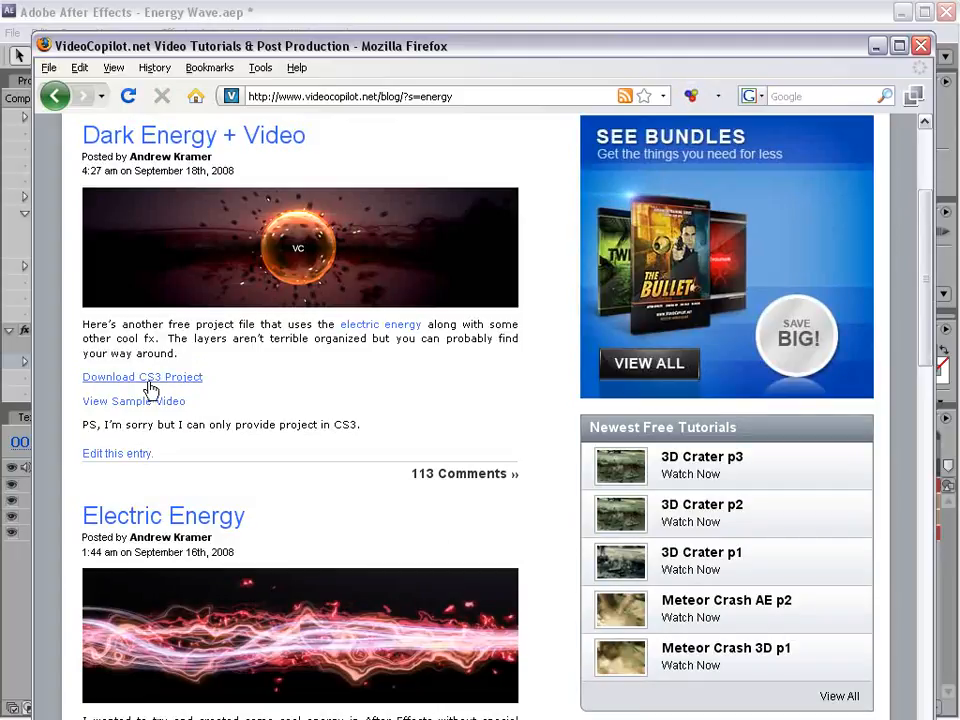
scroll(310, 402, "down", 3)
scroll(328, 401, "up", 4)
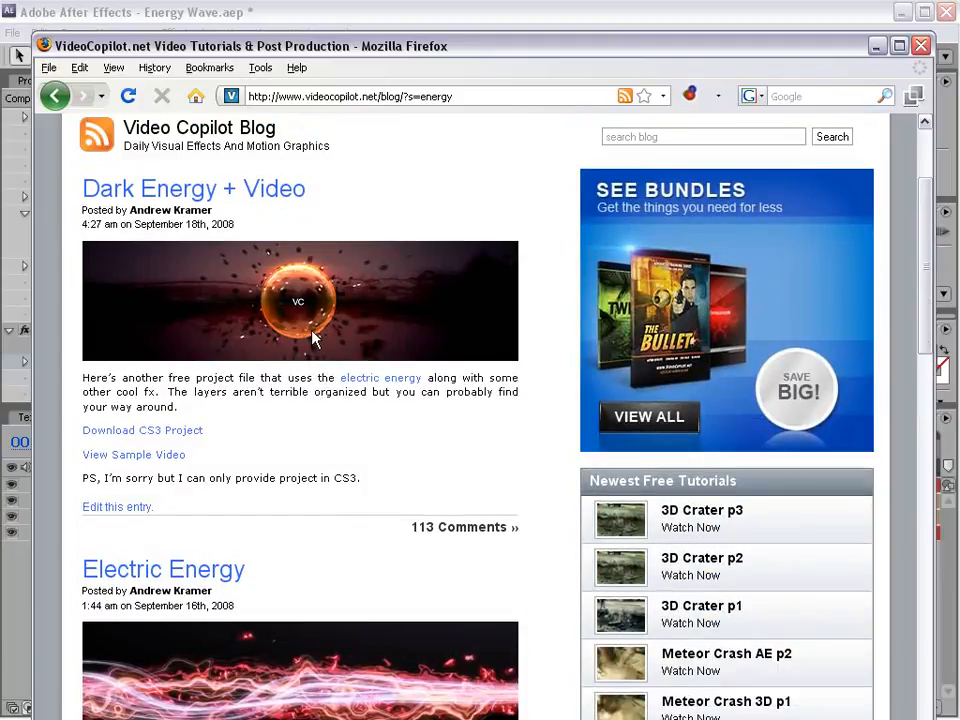
- Switch back to After Effects, go to frame 35 and create an orange 864 x 486 pixel solid with RGB 240, 133, 47
left_click(320, 18)
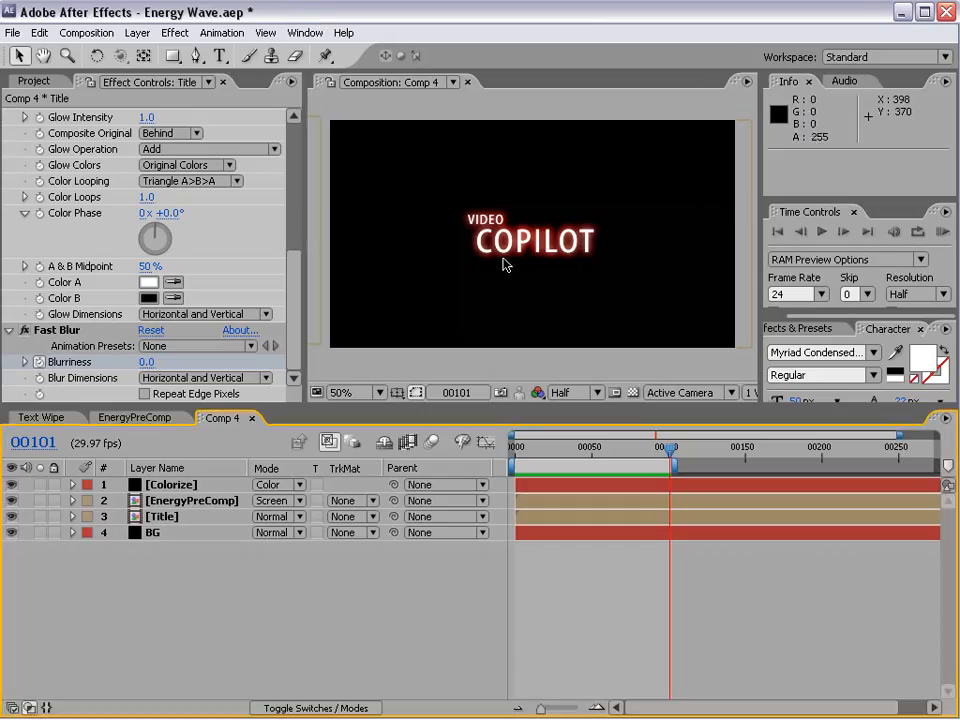
left_click_drag(602, 453, 569, 472)
left_click(137, 32)
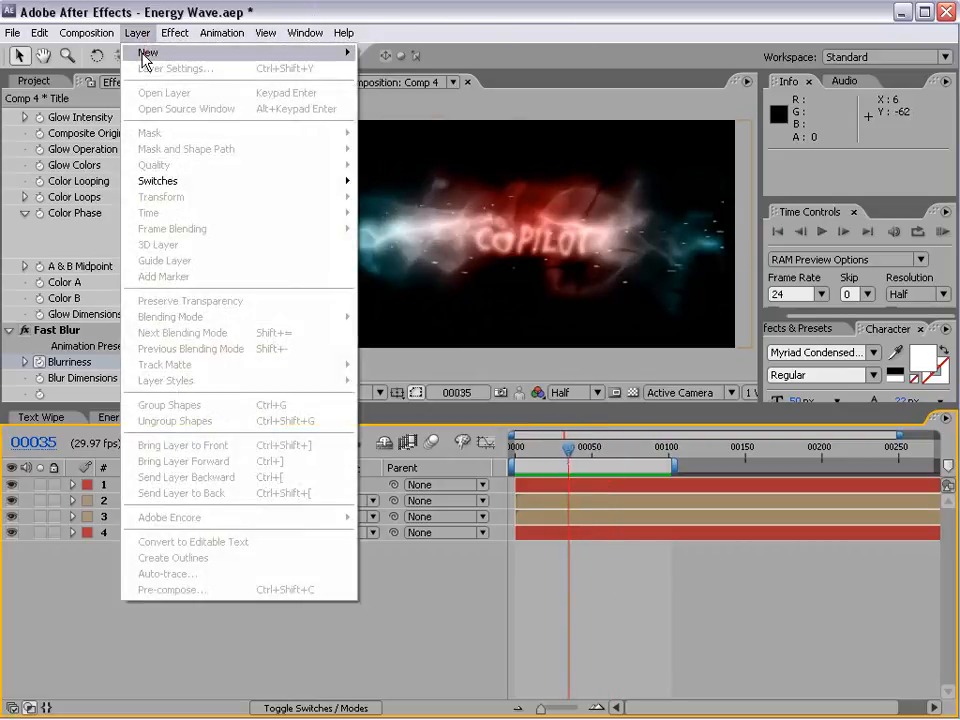
mouse_move(145, 60)
left_click(385, 68)
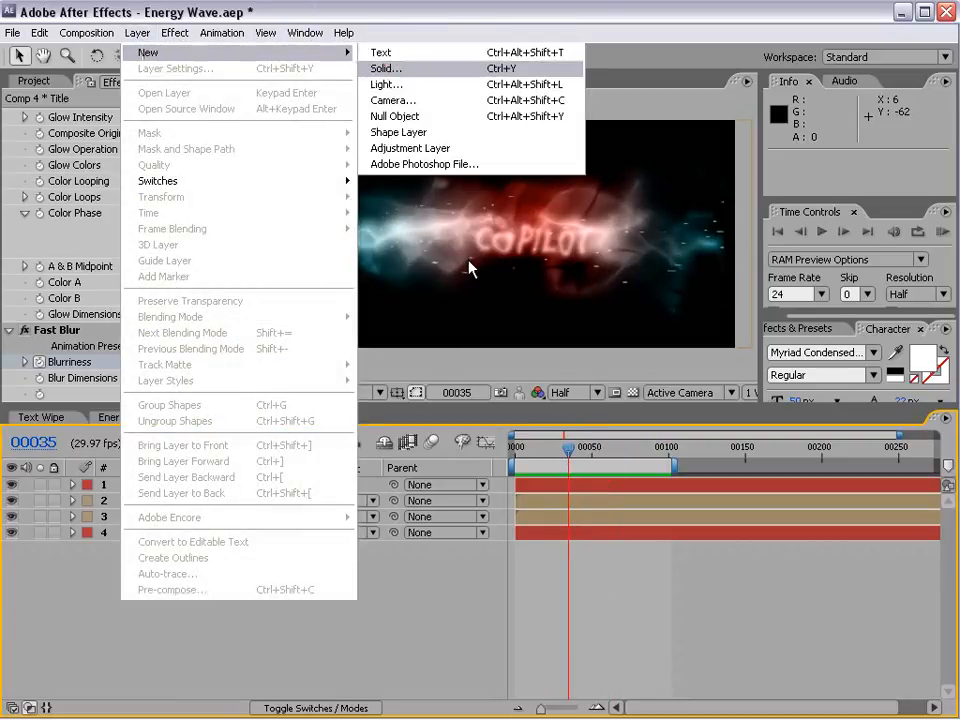
left_click(397, 555)
left_click(439, 420)
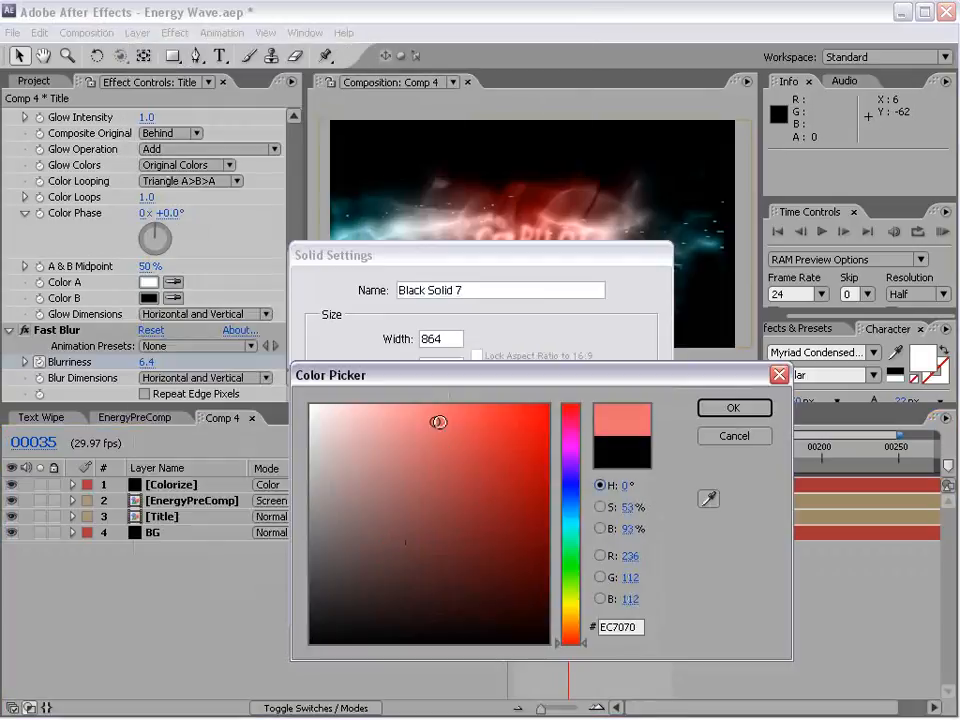
left_click(571, 632)
left_click_drag(570, 632, 567, 626)
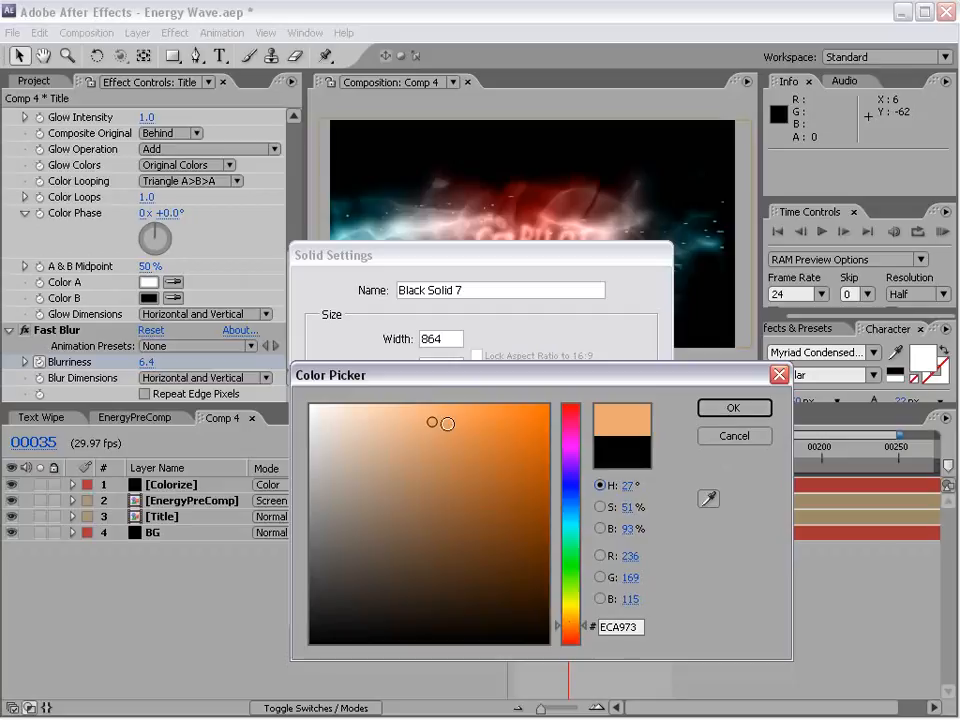
left_click(475, 420)
left_click(500, 416)
left_click(733, 408)
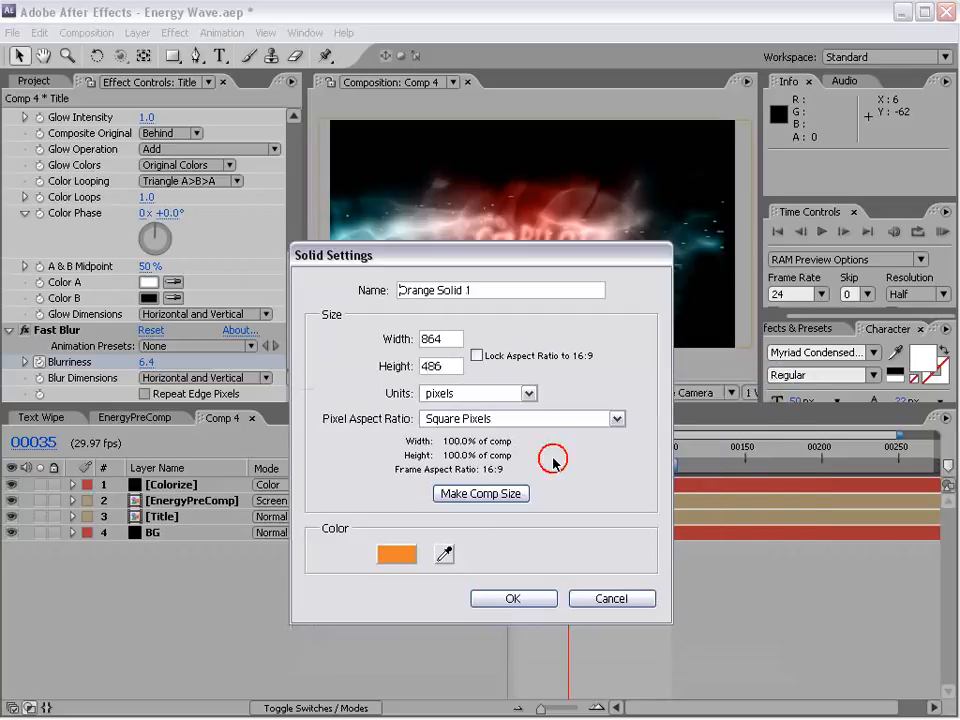
left_click(504, 598)
- Draw a centered circular mask about 210 pixels across on the orange solid and expand the mask's properties
left_click_drag(172, 56, 216, 96)
left_click_drag(532, 235, 582, 292)
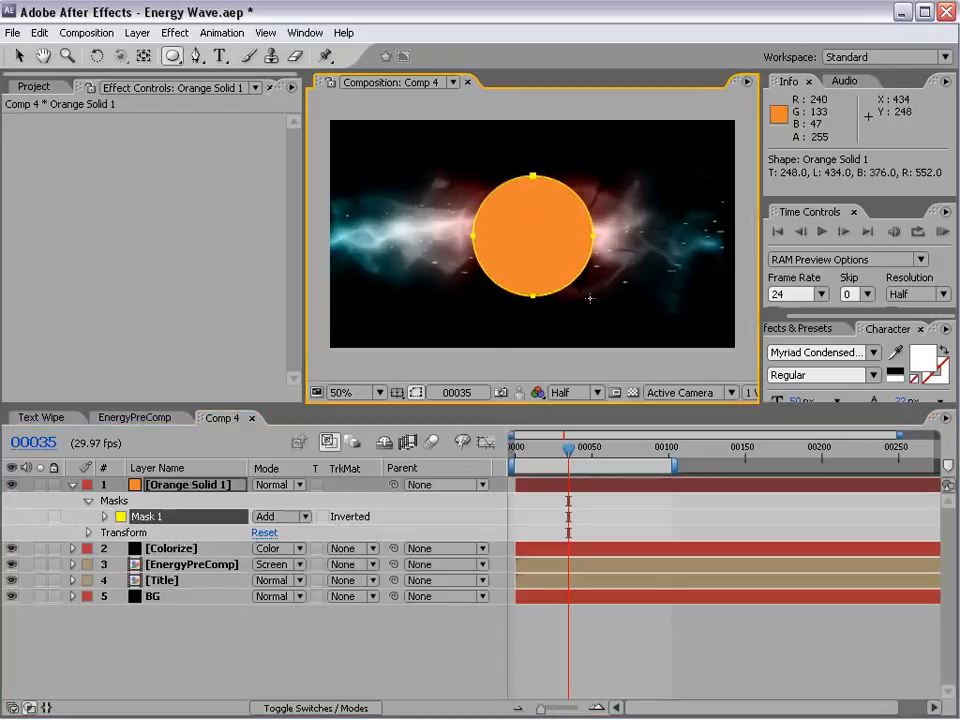
left_click(182, 487)
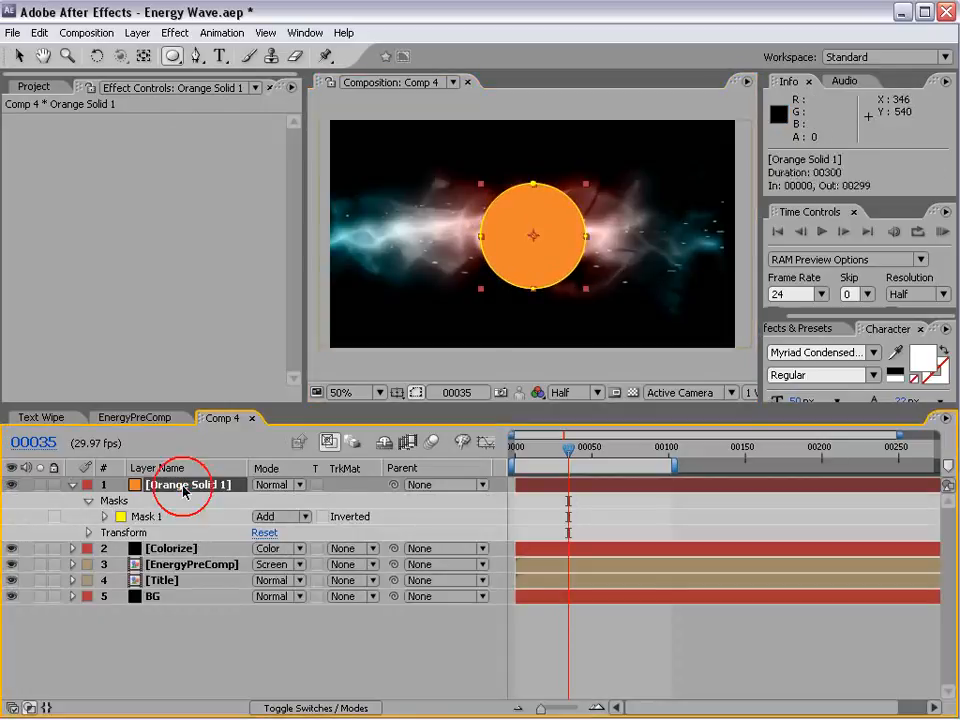
left_click(146, 517)
left_click(104, 516)
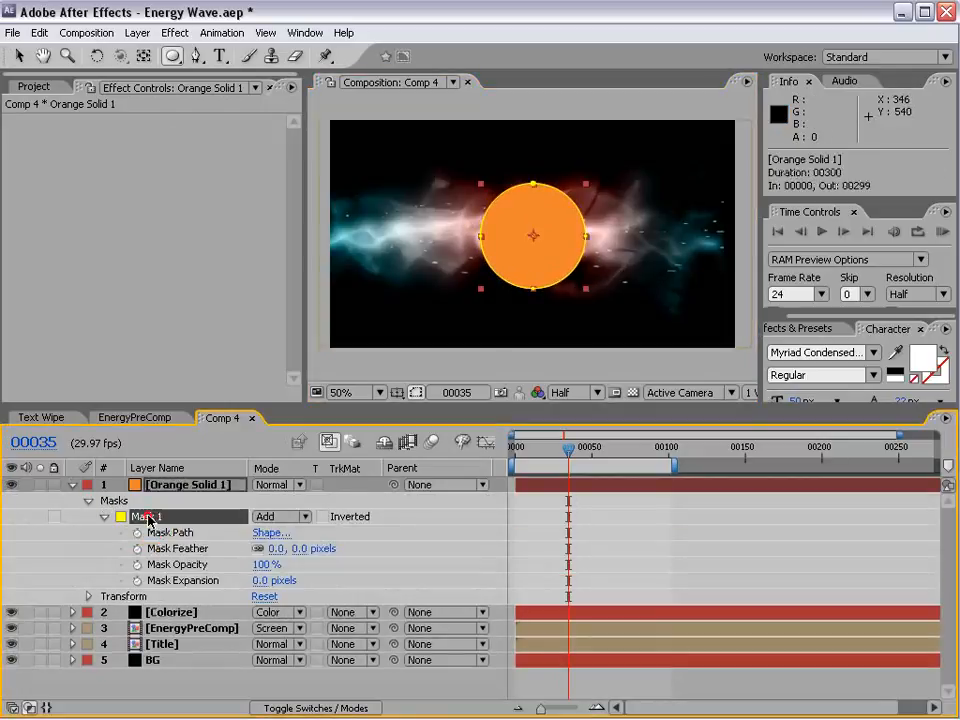
- Duplicate the circular mask on the orange solid and set the copy's mode to Subtract
left_click(39, 32)
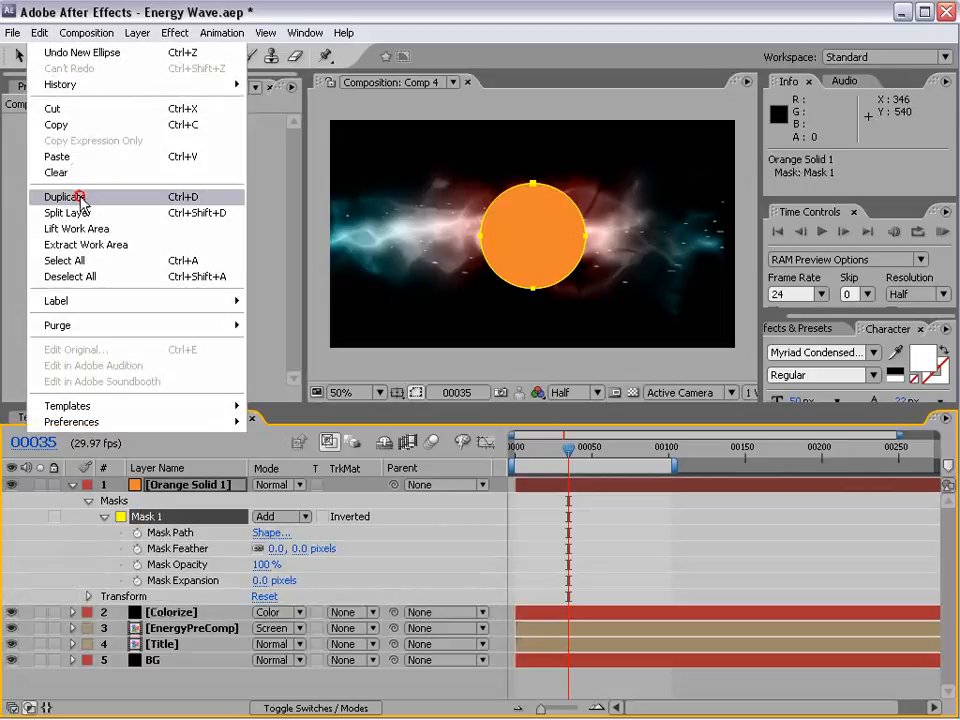
left_click(51, 197)
left_click(275, 598)
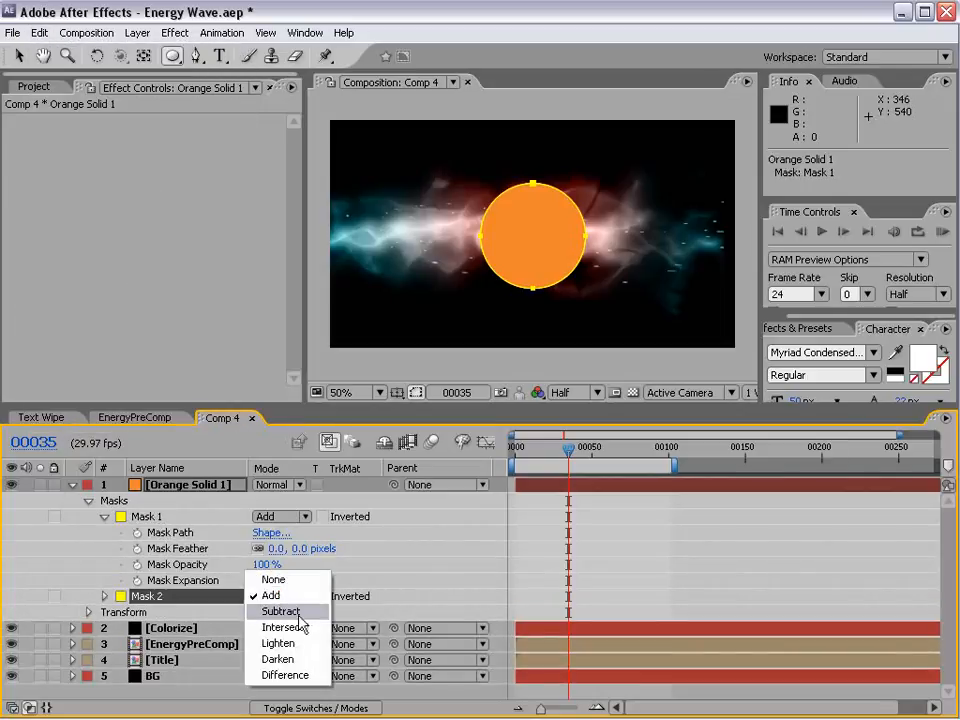
left_click(282, 611)
- Feather the subtracting mask by 66 pixels, hide the mask outlines and view the composition at 100%
key("m")
key("m")
key("space")
left_click_drag(260, 628, 333, 570)
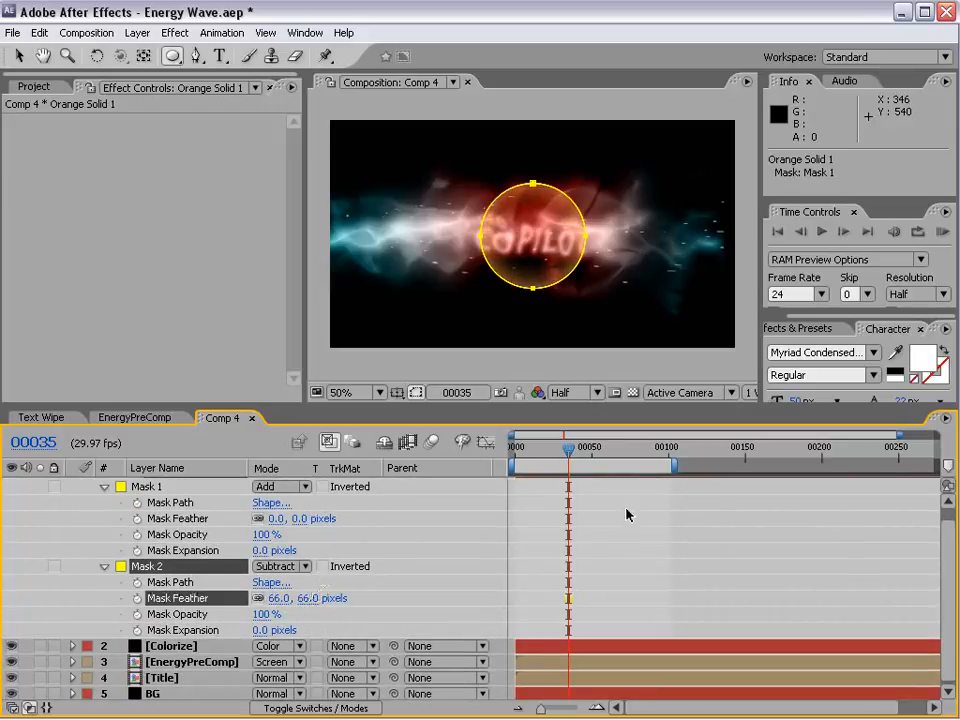
left_click(415, 393)
key("slash")
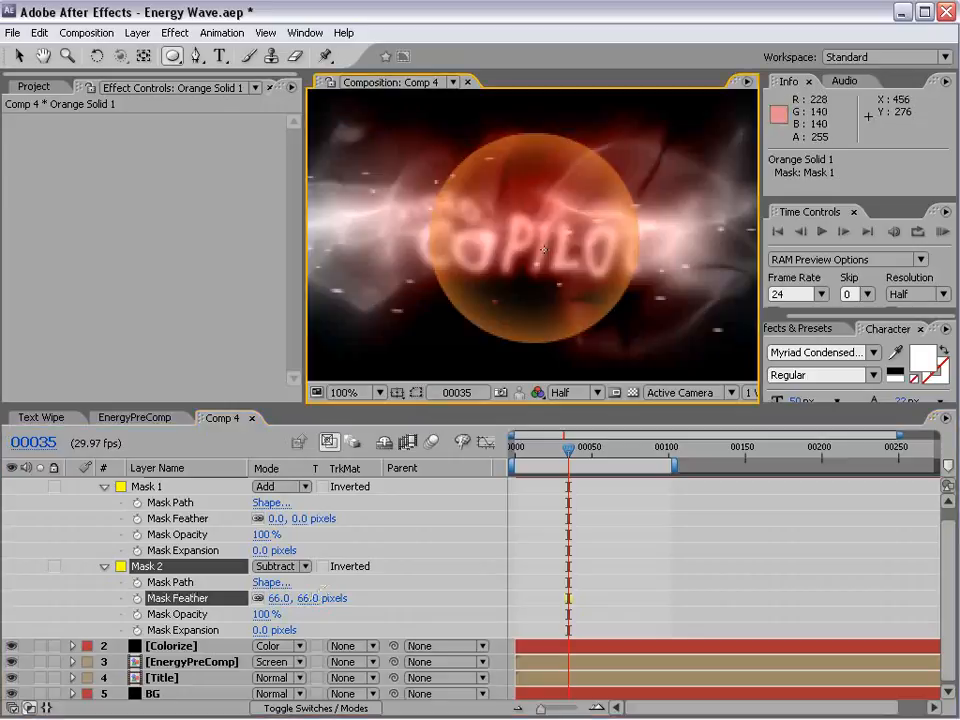
key("v")
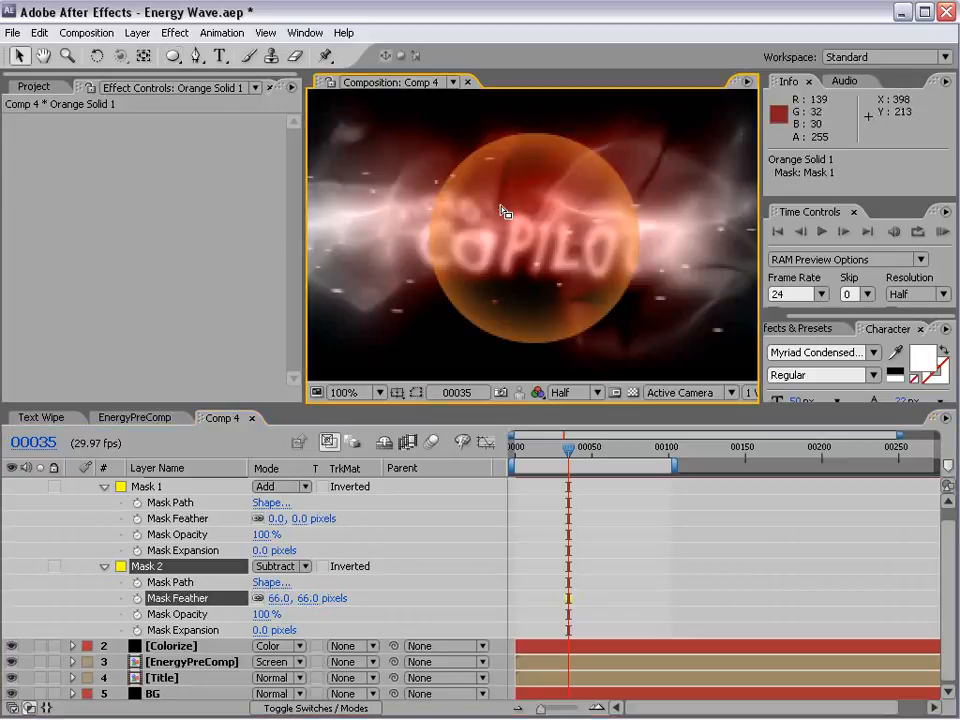
- Add a new adjustment layer above the orange solid
left_click(137, 32)
mouse_move(145, 57)
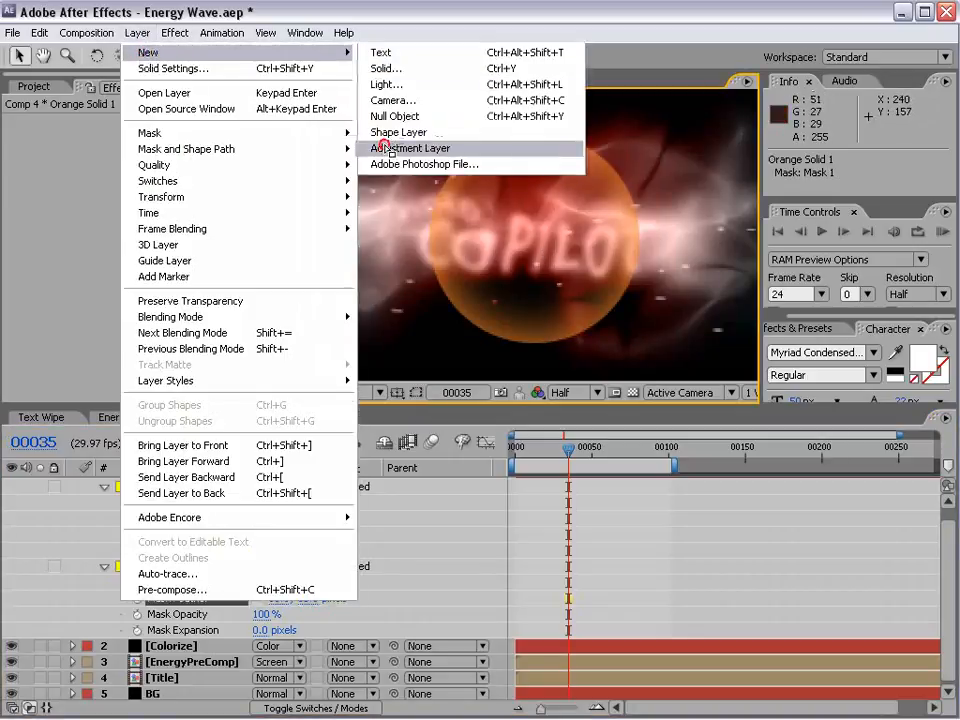
left_click(377, 147)
- Try a Bulge effect on the adjustment layer, fitted to the sphere with radii 113 and 117 and height 1.6, and scrub the result
left_click(174, 32)
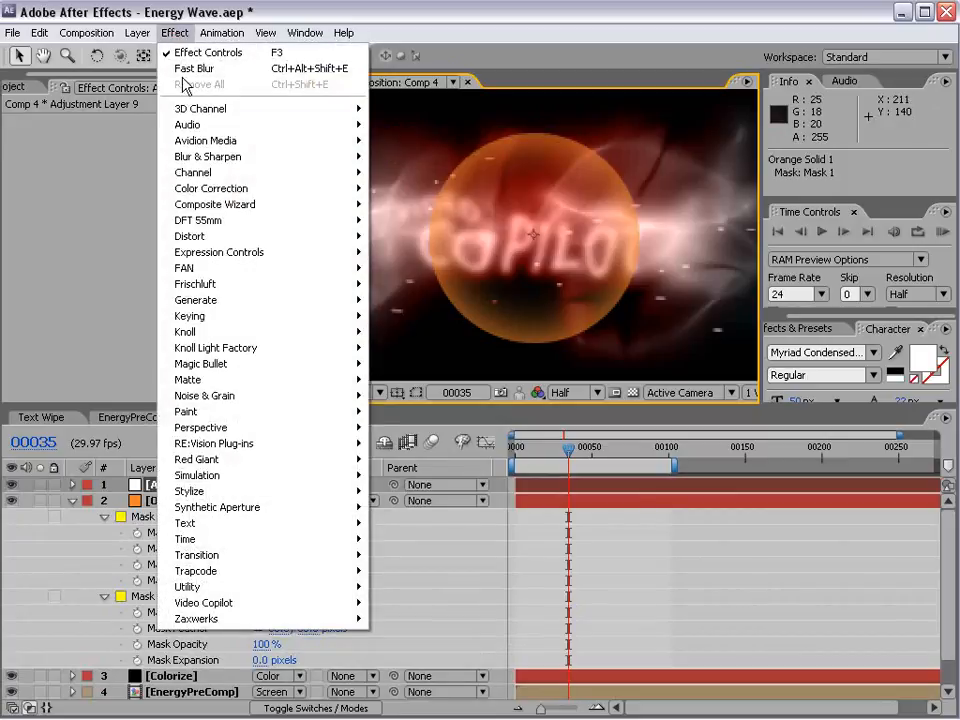
mouse_move(213, 237)
left_click(400, 252)
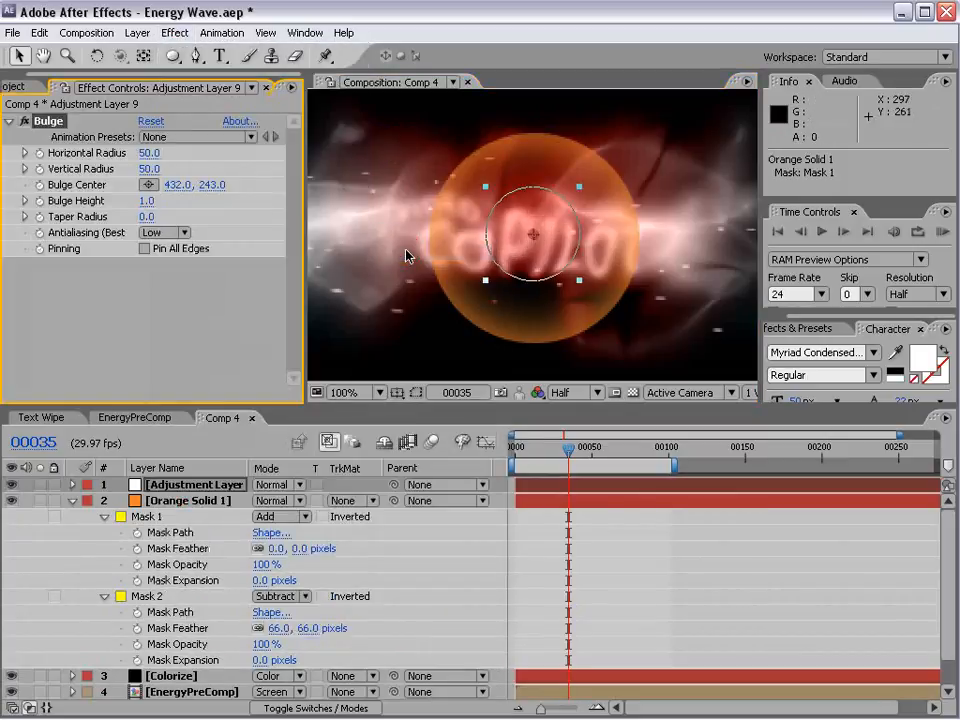
left_click_drag(580, 287, 636, 342)
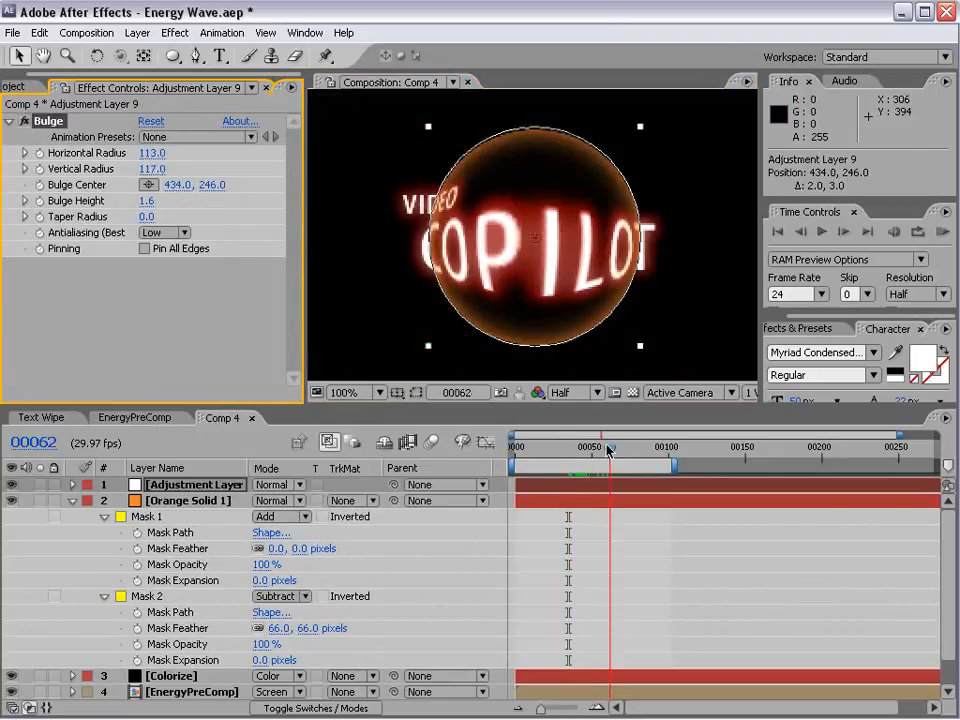
left_click_drag(606, 432, 565, 432)
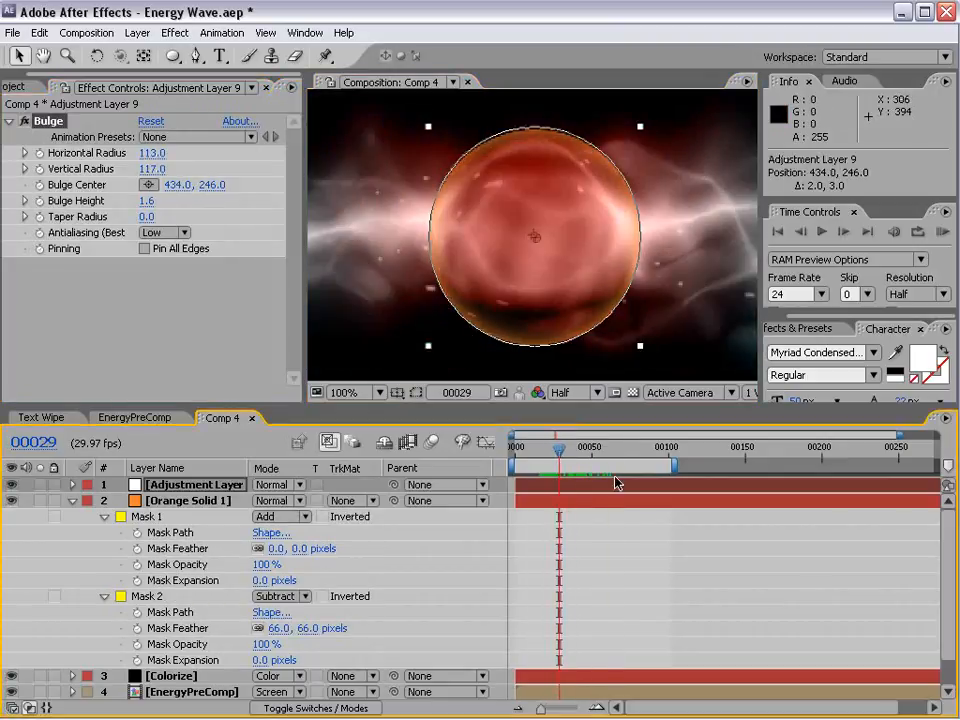
key("F2")
scroll(583, 245, "down", 1)
scroll(550, 266, "up", 1)
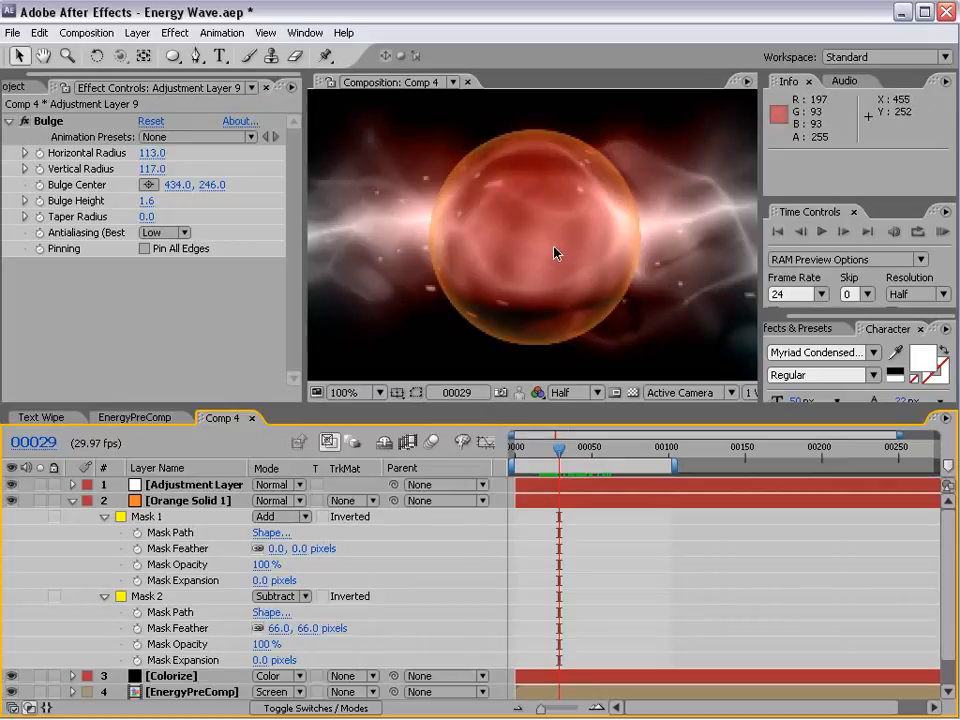
- Turn off Bulge on the adjustment layer and apply the CC Lens effect instead
left_click(108, 484)
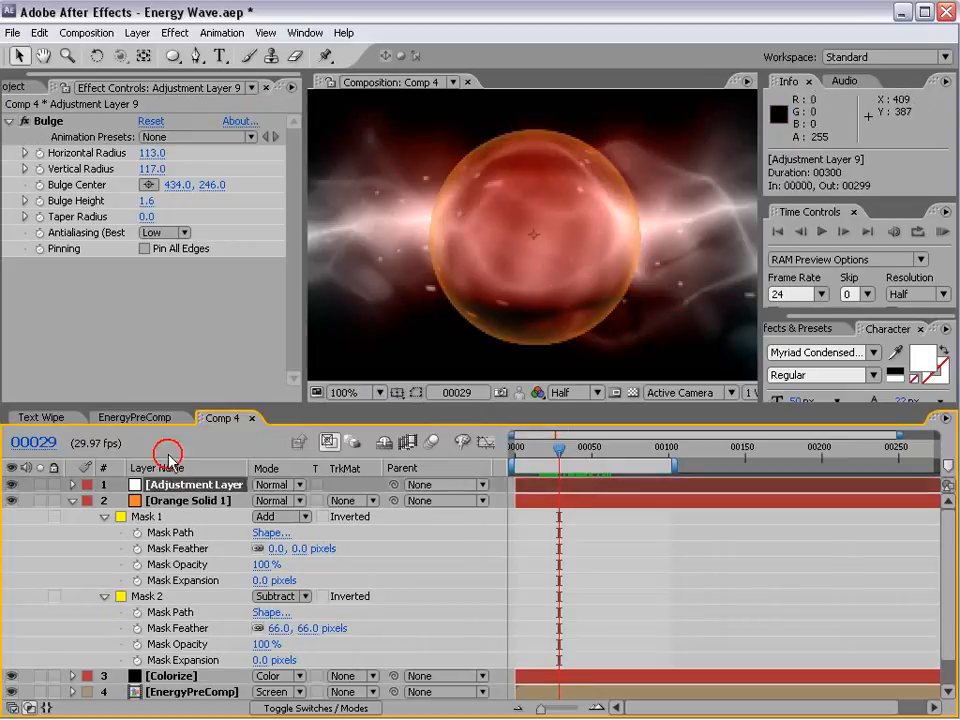
left_click(25, 122)
left_click(175, 32)
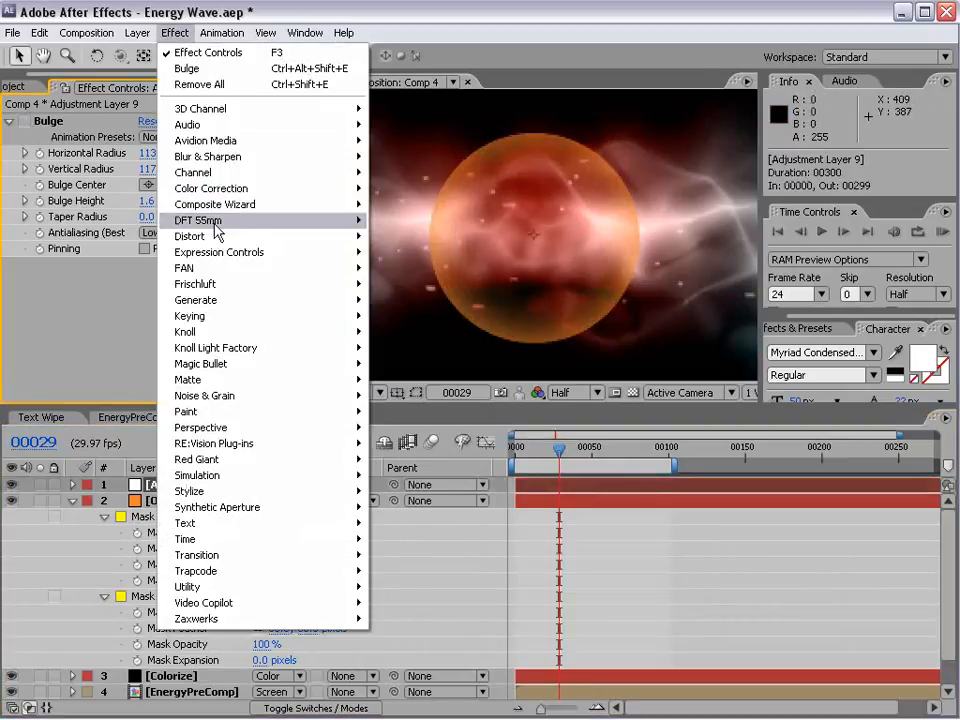
mouse_move(214, 236)
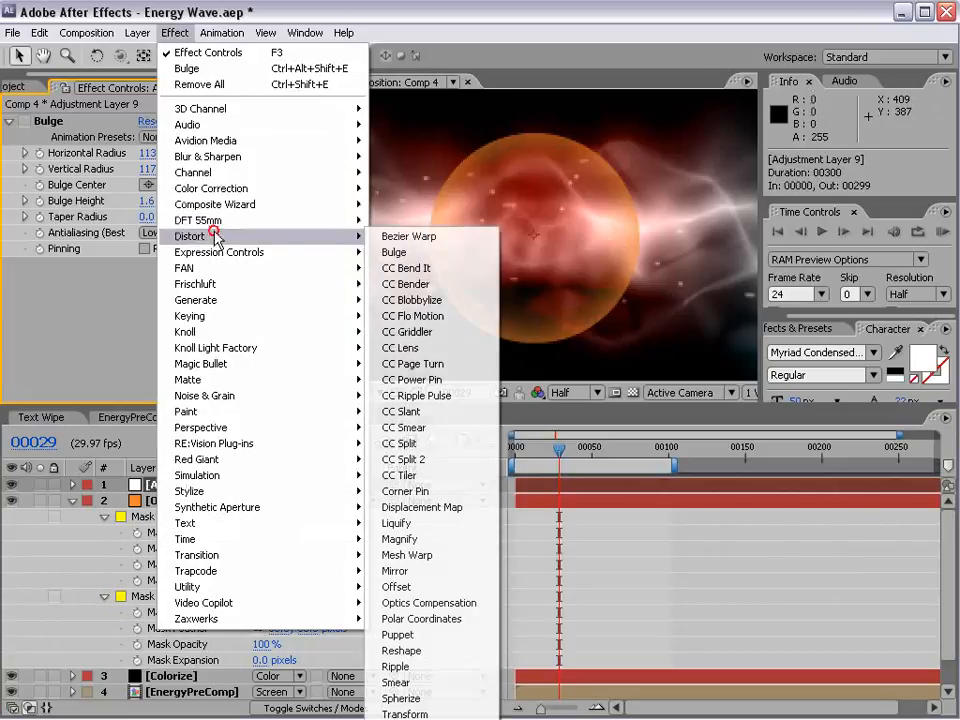
left_click(440, 349)
scroll(527, 253, "down", 2)
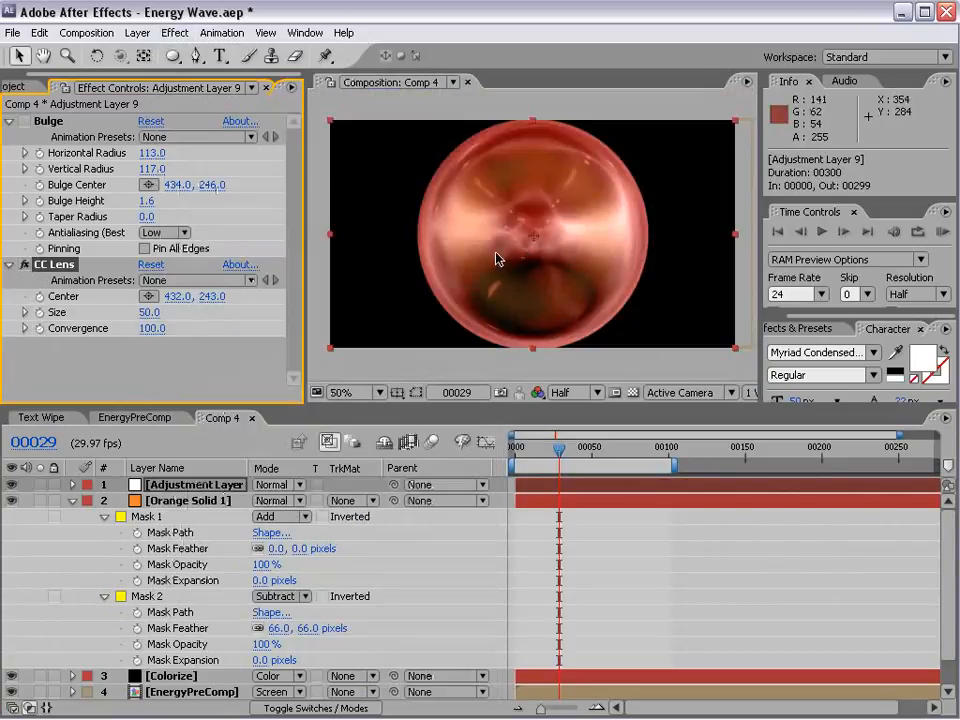
- Set the CC Lens size to 29 and convergence to 100, checking the sphere at frame 21
left_click_drag(137, 315, 155, 334)
mouse_move(556, 459)
left_mouse_down()
mouse_move(587, 446)
mouse_move(539, 462)
mouse_move(547, 460)
left_mouse_up()
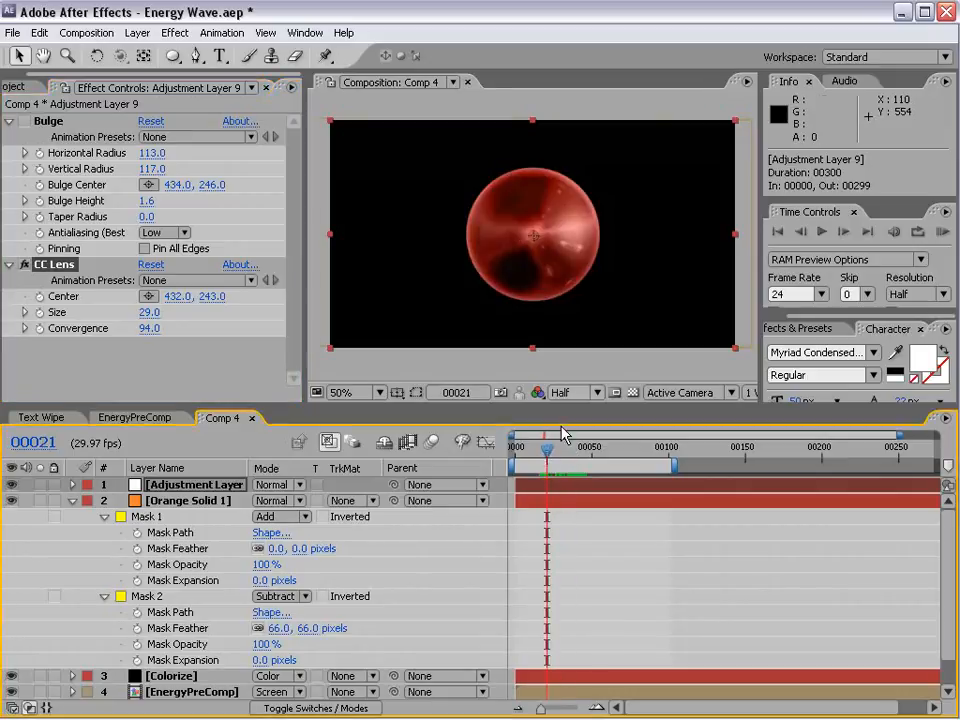
key("period")
left_click_drag(150, 313, 229, 314)
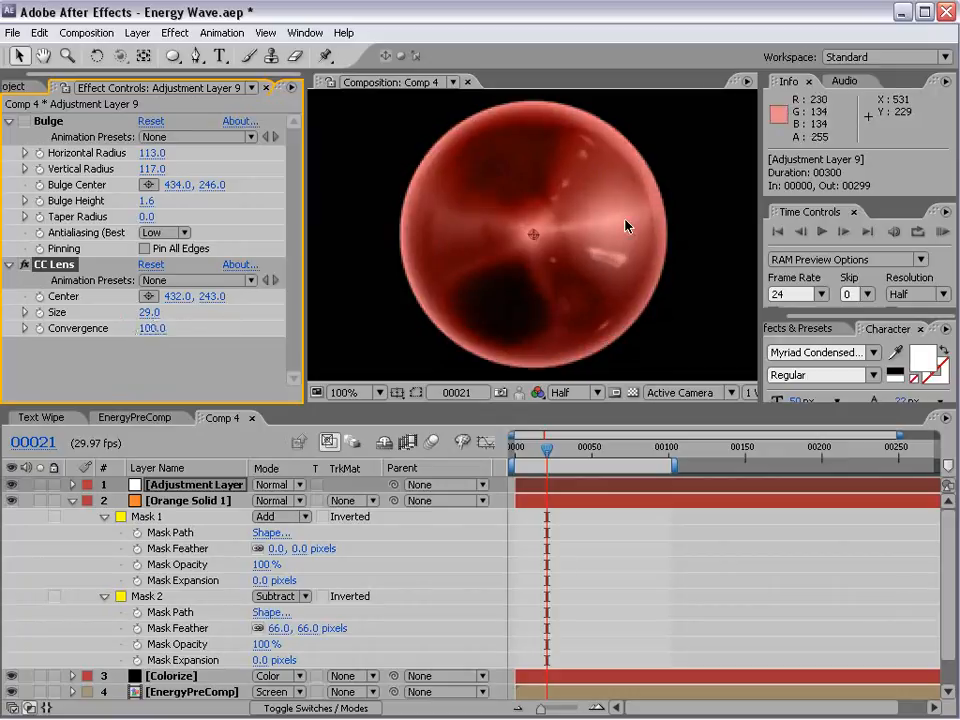
key("comma")
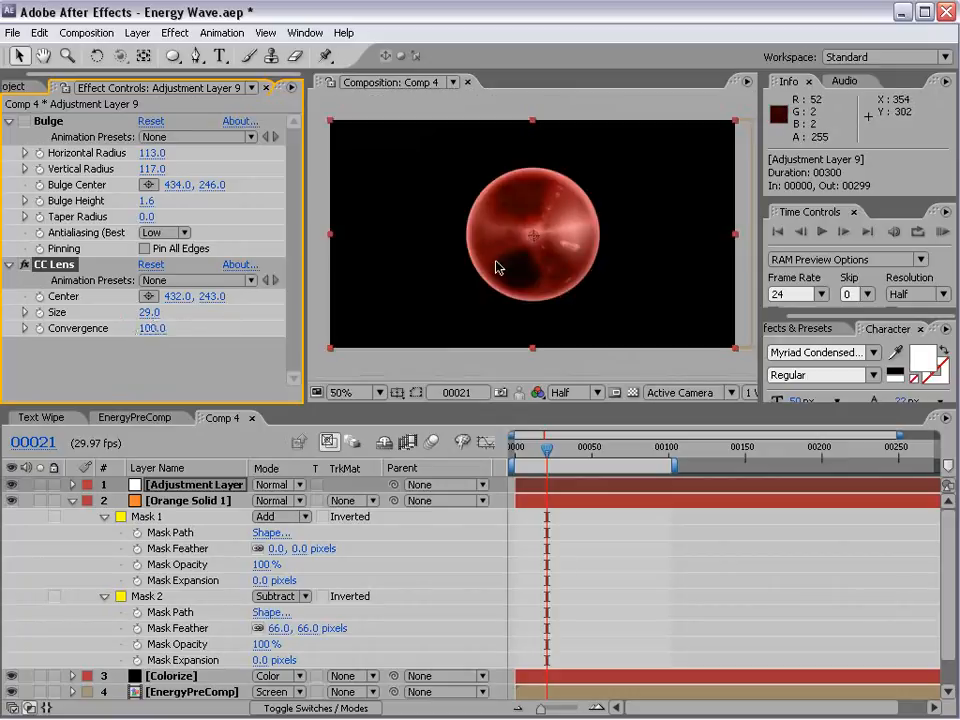
- Duplicate the Colorize, EnergyPreComp, Title and BG layers and stack the copies together directly beneath the orange solid
left_click(71, 502)
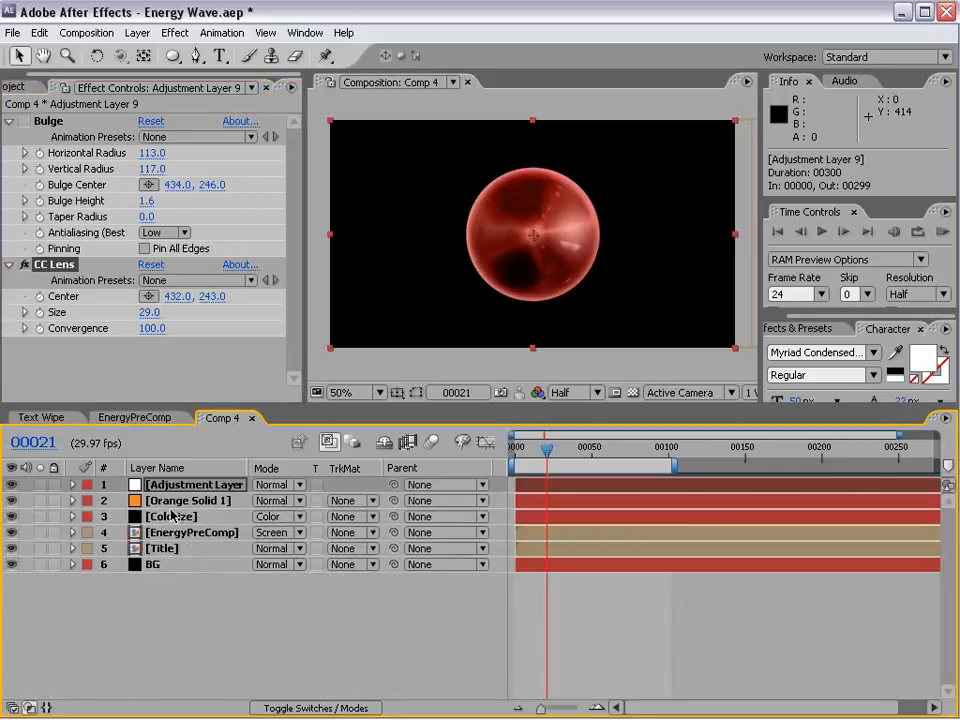
left_click(175, 502)
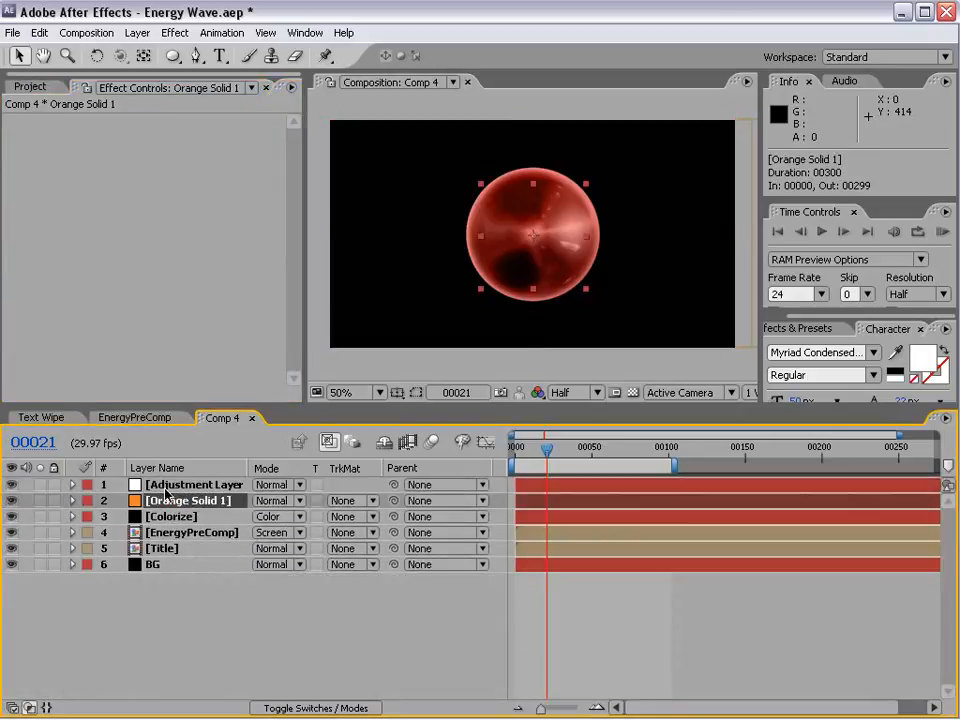
left_click(167, 486)
left_click(170, 516)
left_click(155, 564, "shift")
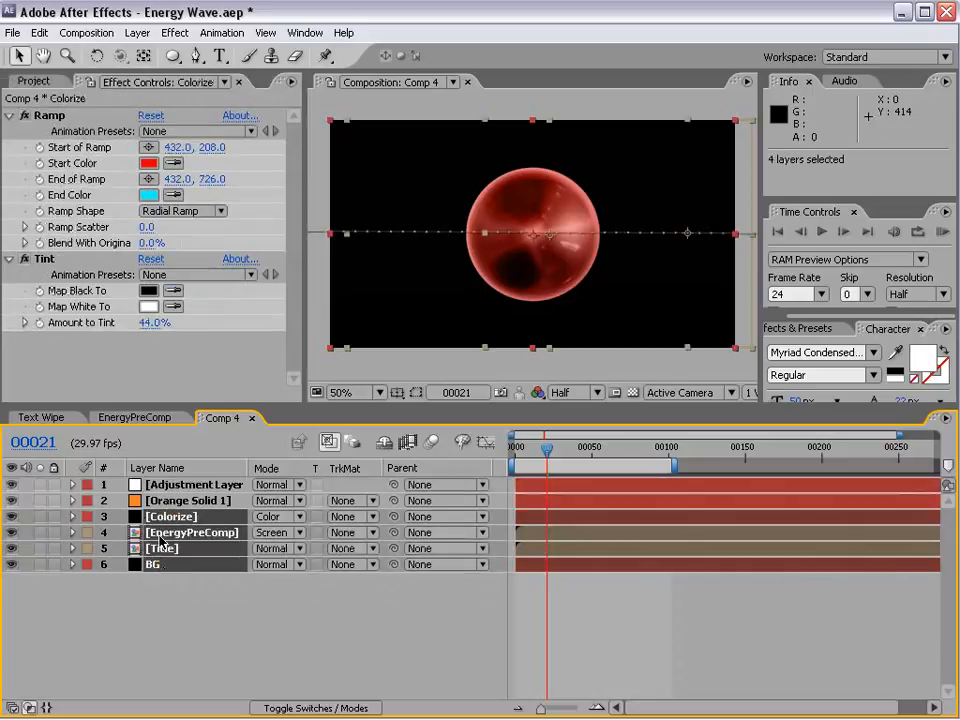
key("ctrl+d")
left_click_drag(160, 615, 170, 512)
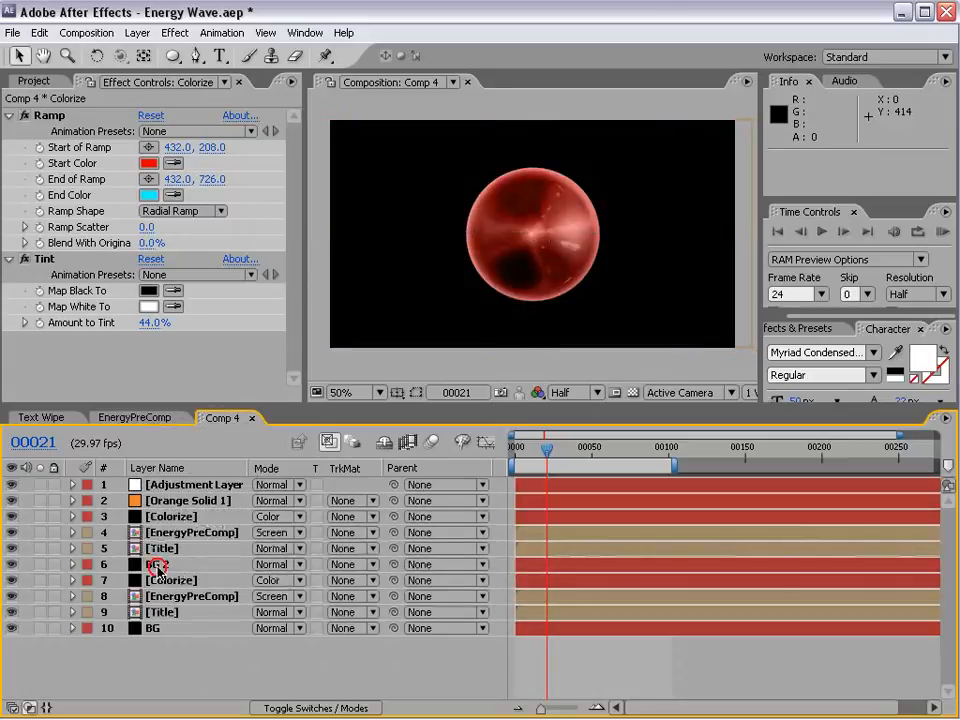
- Pre-compose the orange solid and the four duplicated layers as Pre-comp 3, moving all attributes into the new composition
left_click(157, 564)
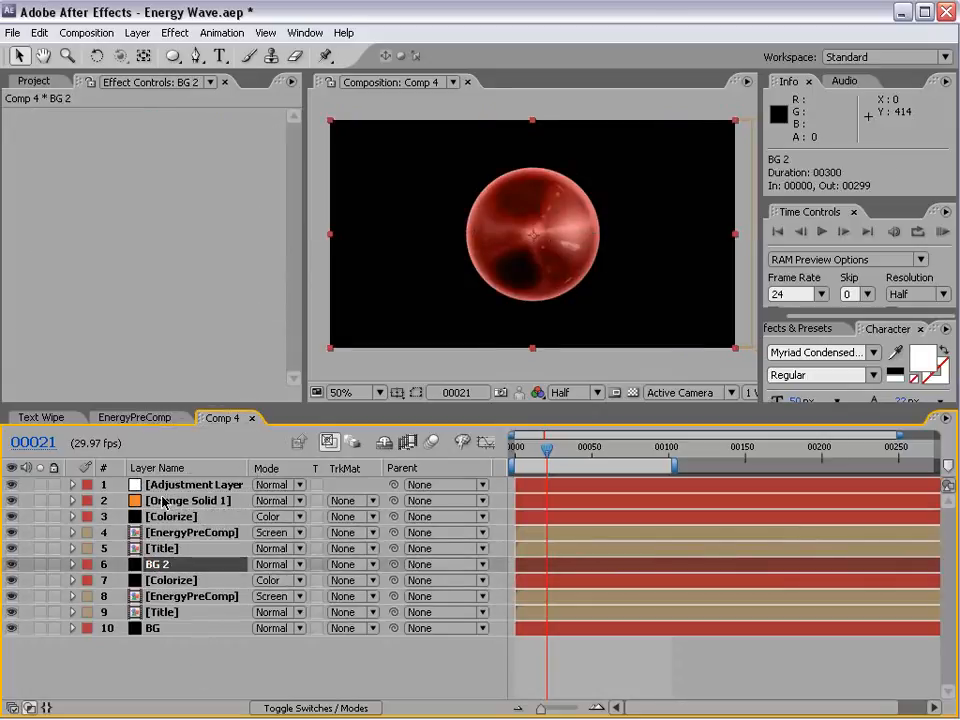
left_click(171, 486, "shift")
left_click(170, 499, "shift")
key("ctrl+shift+c")
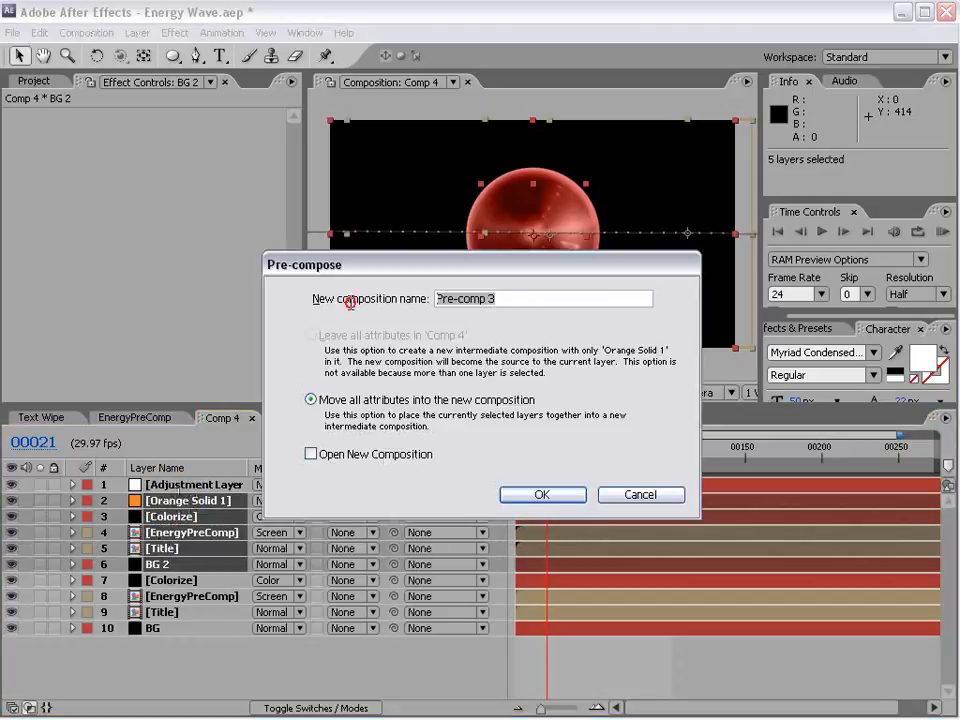
left_click(542, 495)
- Transfer the CC Lens effect from the adjustment layer to Pre-comp 3 and delete the adjustment layer
left_click(195, 486)
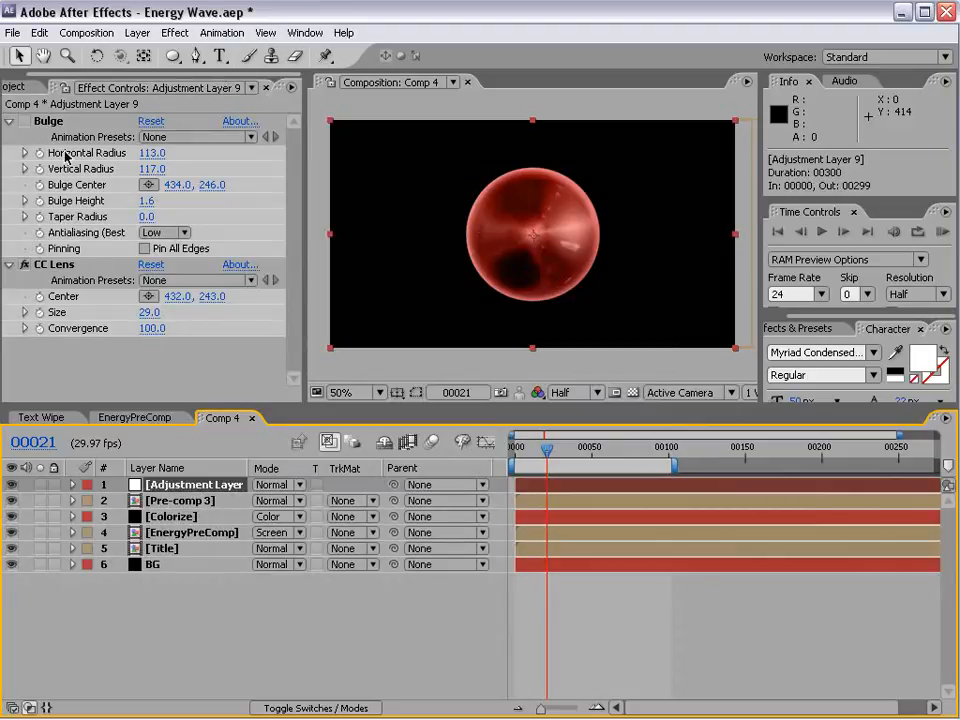
left_click(53, 265)
left_click(165, 487)
key("Delete")
left_click(176, 486)
key("ctrl+v")
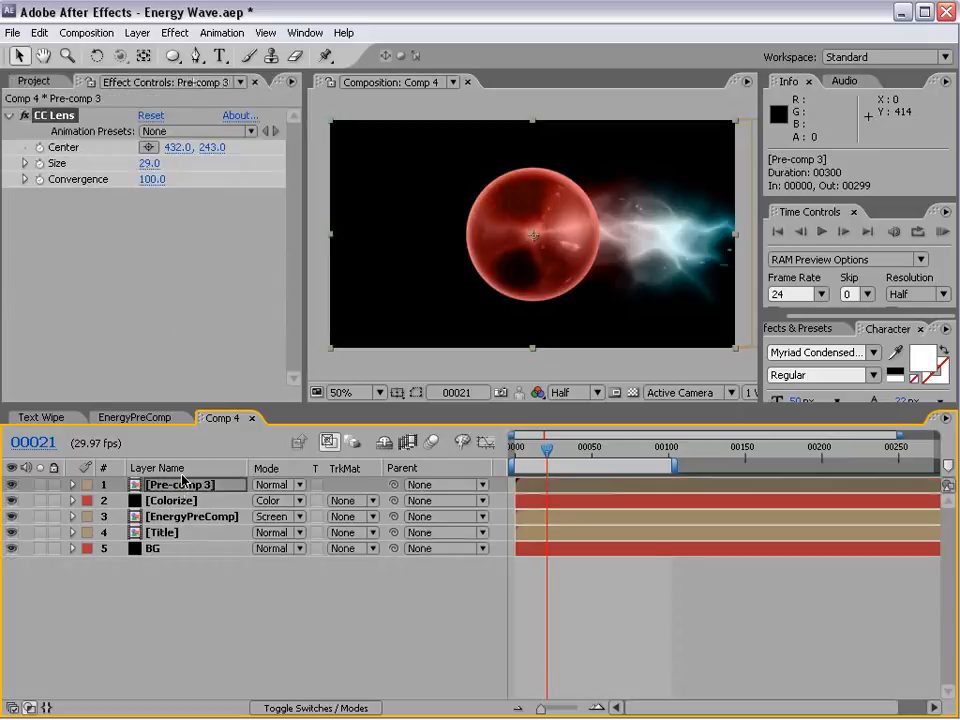
- Compare the shot with Pre-comp 3 hidden and shown, and keyframe its opacity to fade quickly from 100% to 0%
left_click(167, 502)
left_click(172, 486)
left_click(10, 486)
left_click(10, 486)
mouse_move(560, 455)
left_mouse_down()
mouse_move(583, 455)
mouse_move(565, 456)
mouse_move(576, 449)
left_mouse_up()
key("t")
left_click(121, 500)
left_click_drag(266, 501, 205, 502)
- End the work area at frame 51 and play a RAM preview of the sphere's fade
left_click_drag(575, 449, 595, 443)
left_click(585, 449)
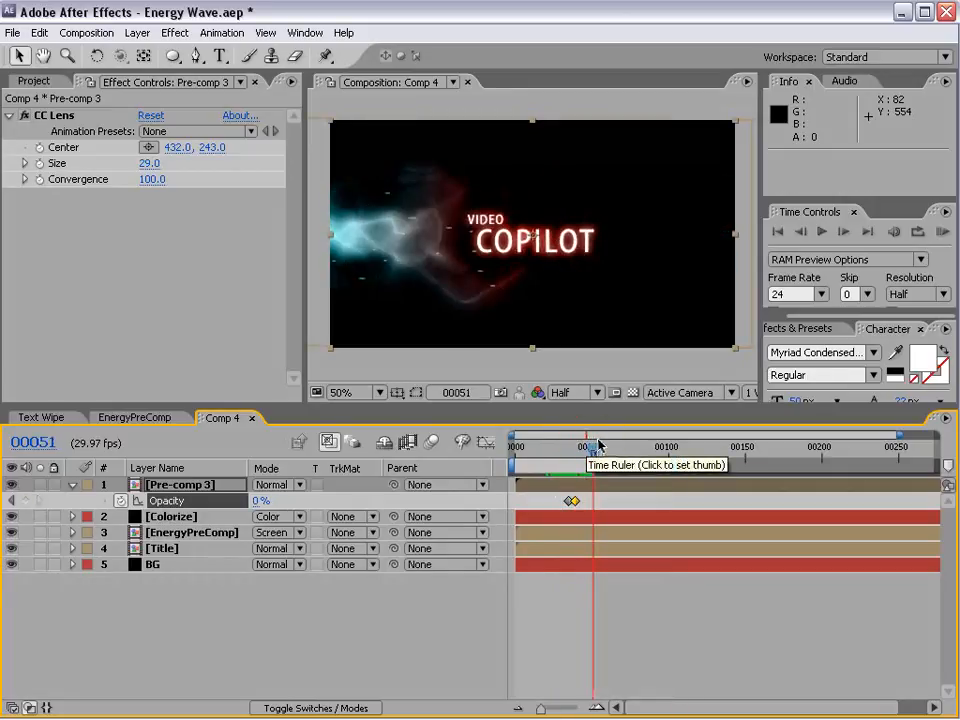
key("n")
key("KP_0")
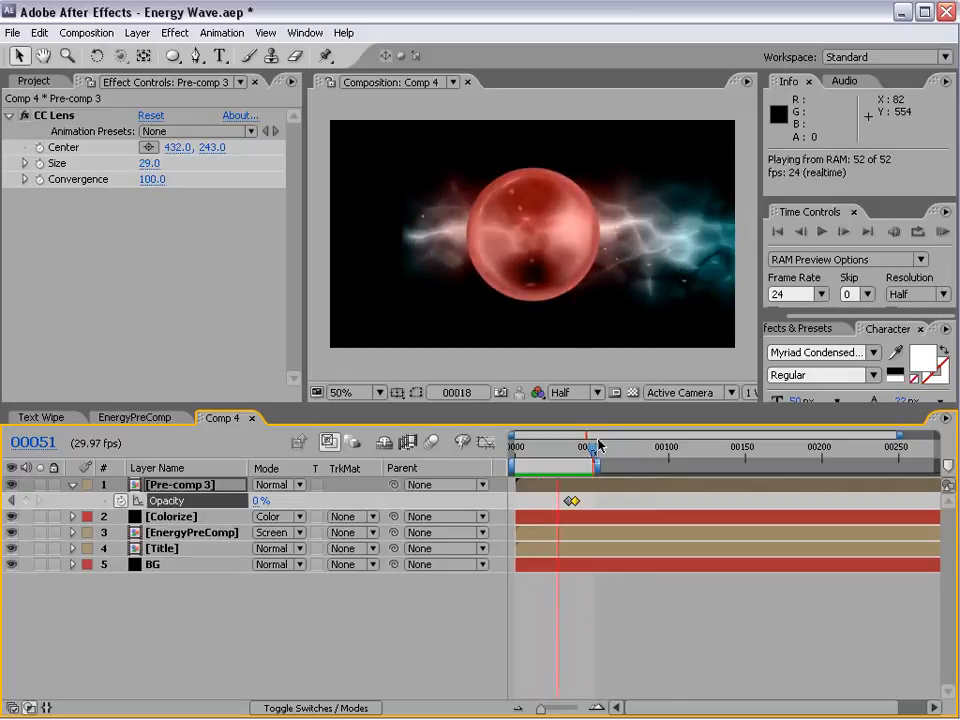
- Move Pre-comp 3's 0% opacity keyframe to frame 43 and preview the slower fade
left_click(578, 500)
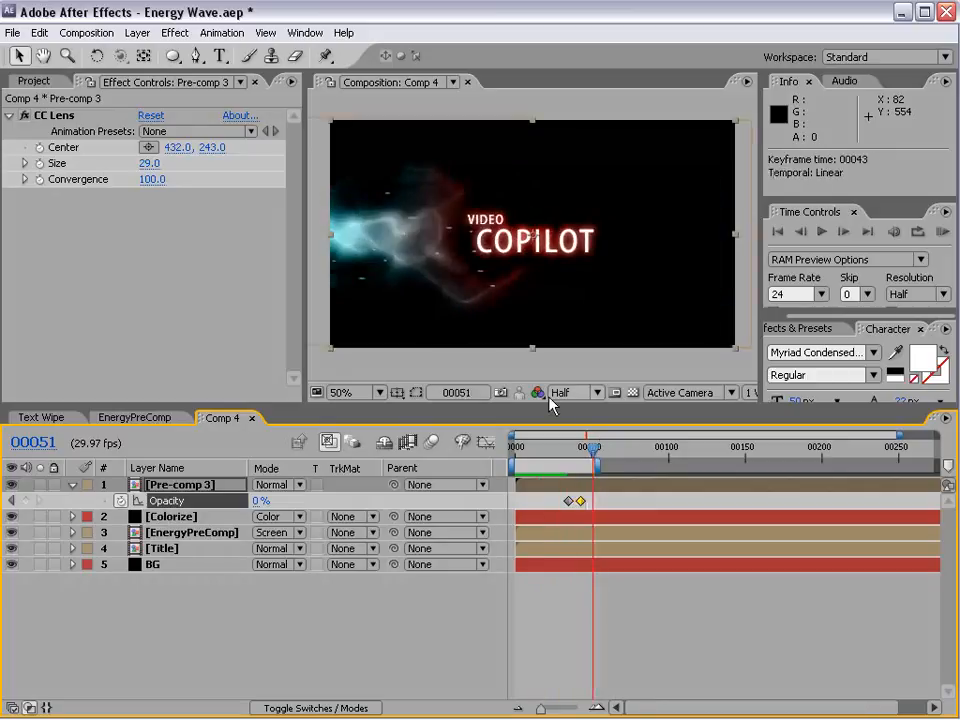
key("KP_0")
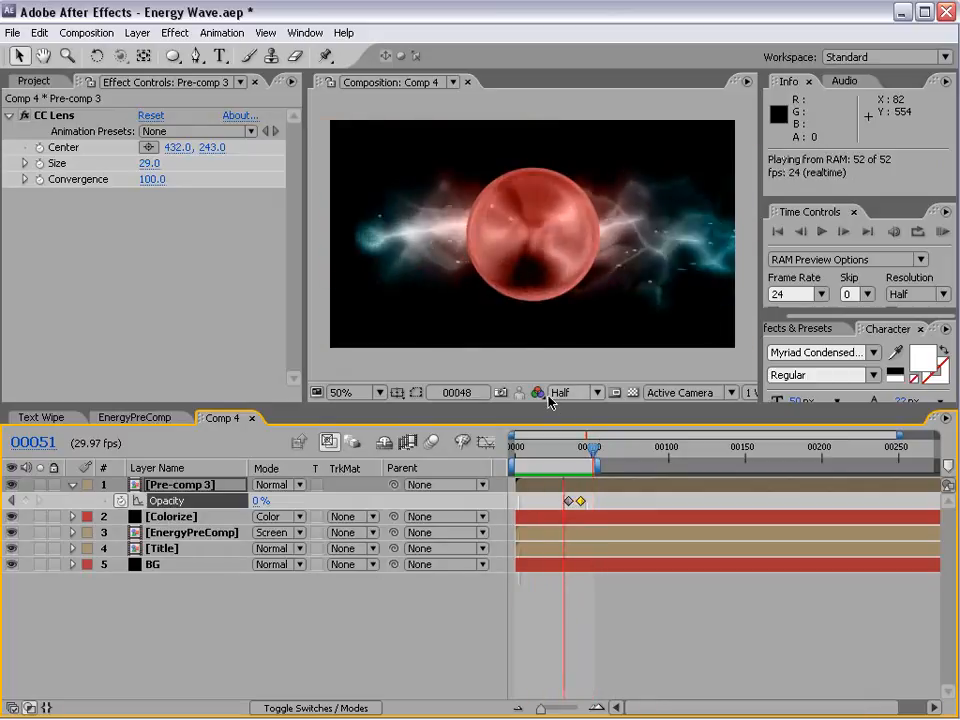
key("space")
key("alt+Tab")
left_click(424, 443)
triple_click(420, 443)
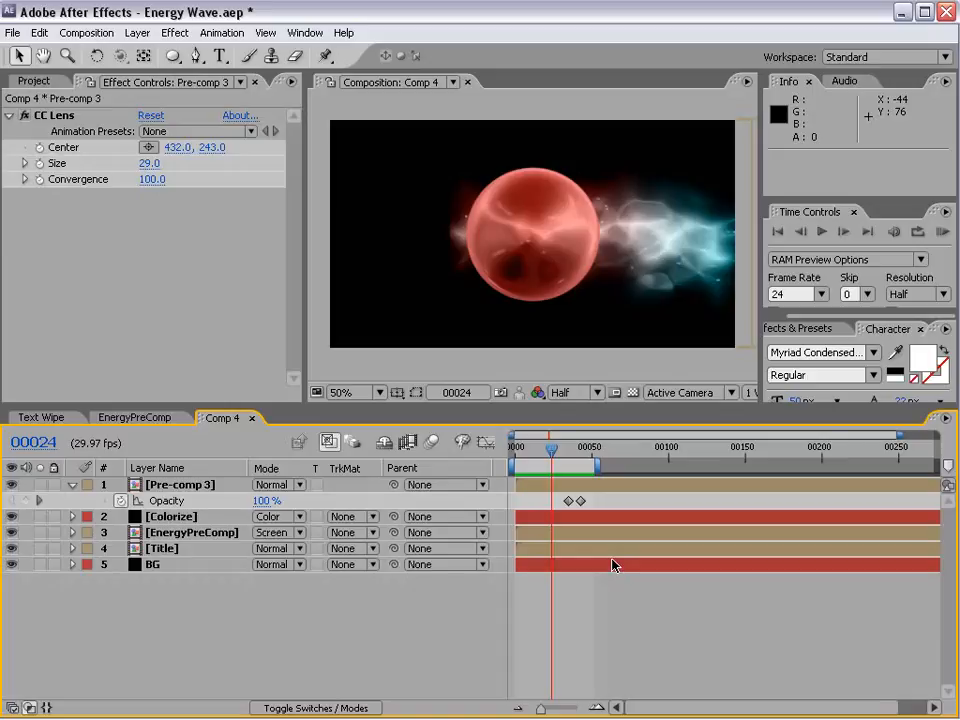
- Scrub the composition to frame 34 to review the sphere just before its fade-out
left_click_drag(522, 447, 567, 490)
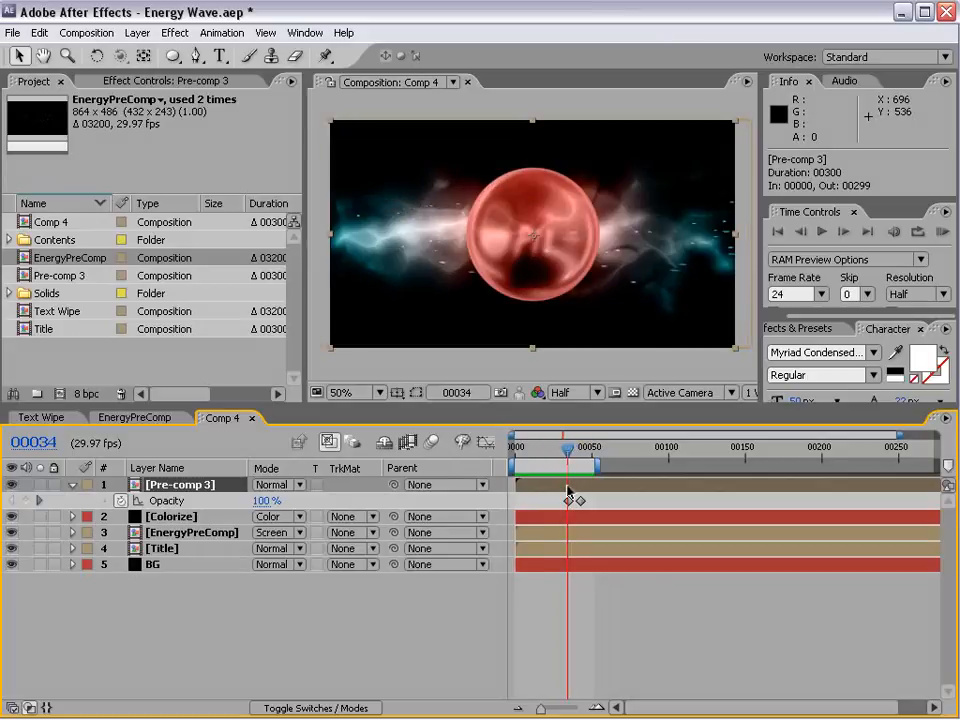